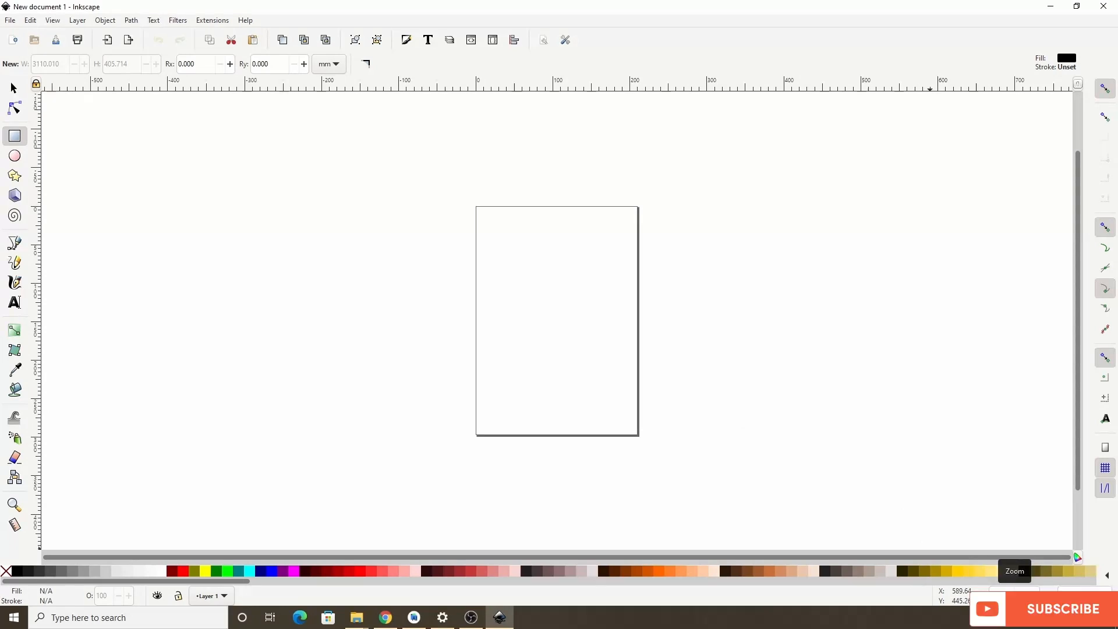
# Adjust the canvas zoom in both directions with the incremental zoom setting and apply a zoom value that enlarges the page
pyautogui.click(1033, 596)
pyautogui.click(1033, 596)
pyautogui.click(1020, 596)
pyautogui.click(1020, 596)
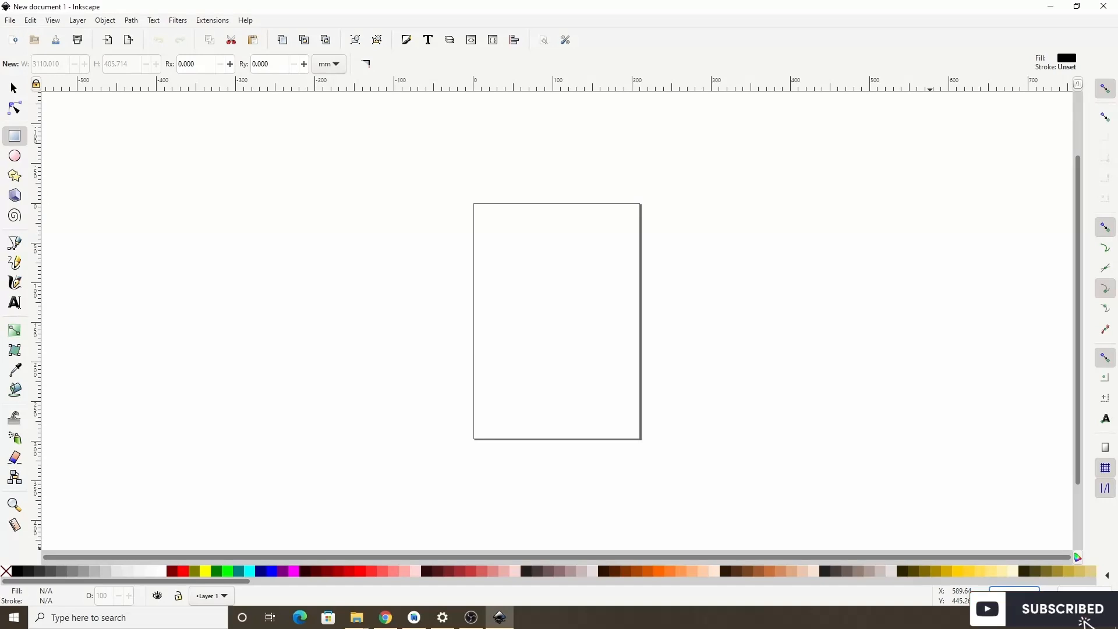
pyautogui.press('Return')
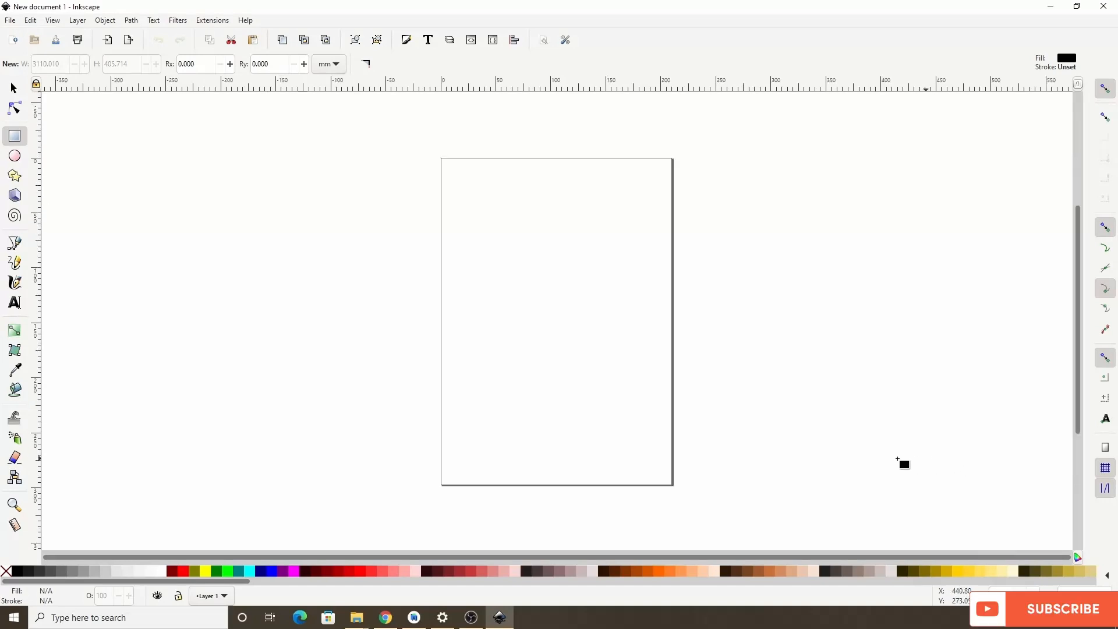
# Zoom the canvas in two levels and back out two levels
pyautogui.press('+')
pyautogui.press('+')
pyautogui.press('-')
pyautogui.press('-')
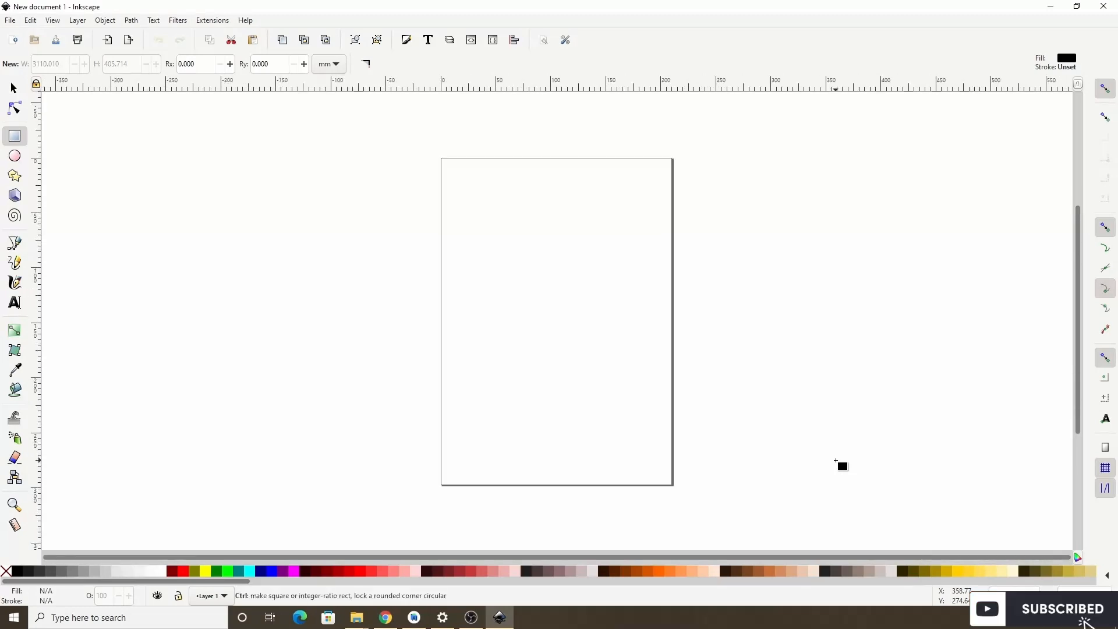
# Zoom in and out around a point beyond the page's lower-right corner and another beyond its upper-left corner
pyautogui.scroll(1, 843, 442)
pyautogui.scroll(1, 841, 443)
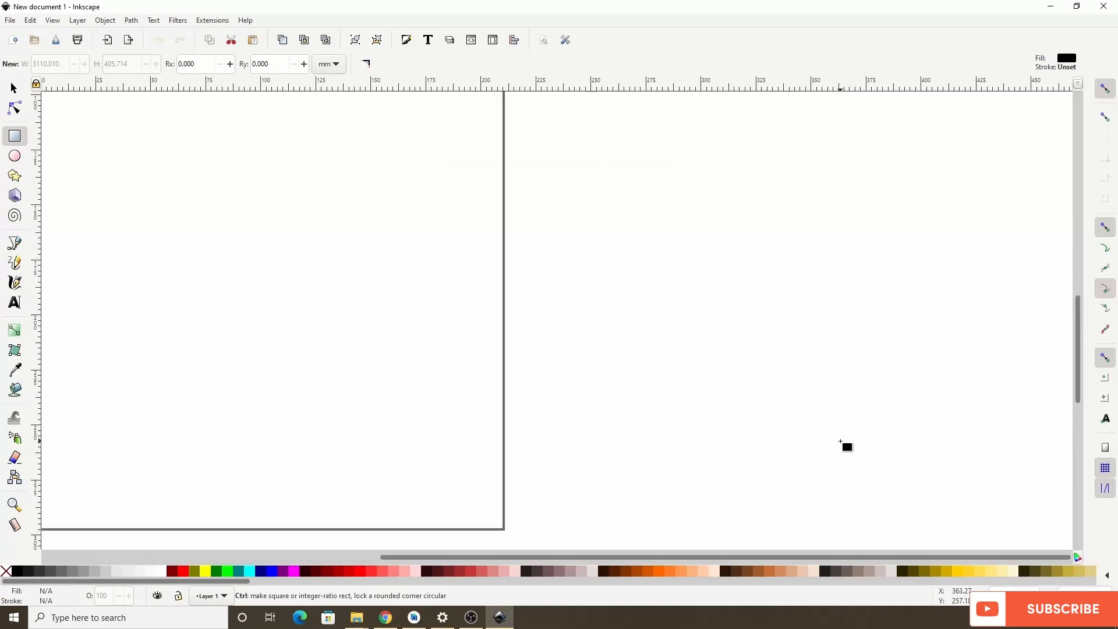
pyautogui.scroll(-2, 844, 446)
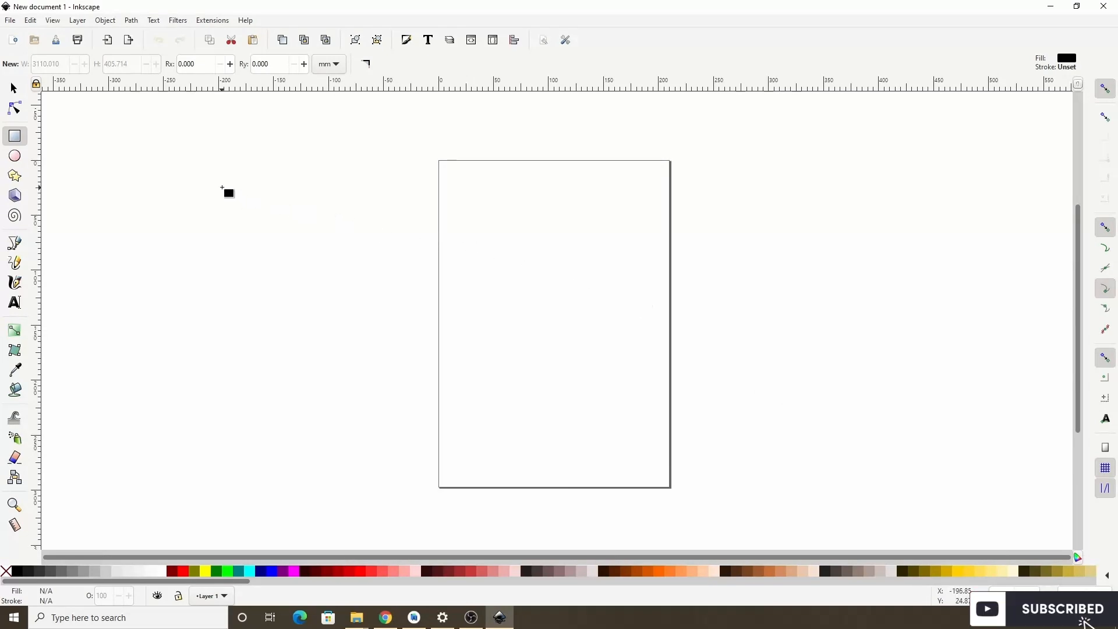
pyautogui.scroll(2, 223, 191)
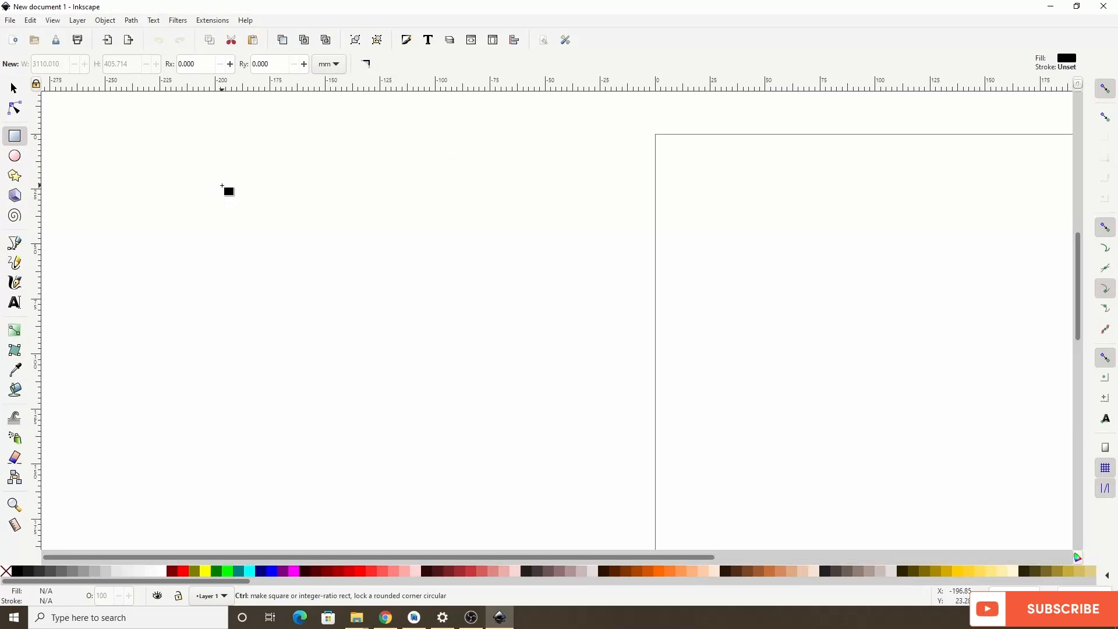
pyautogui.scroll(2, 223, 190)
pyautogui.scroll(-2, 223, 191)
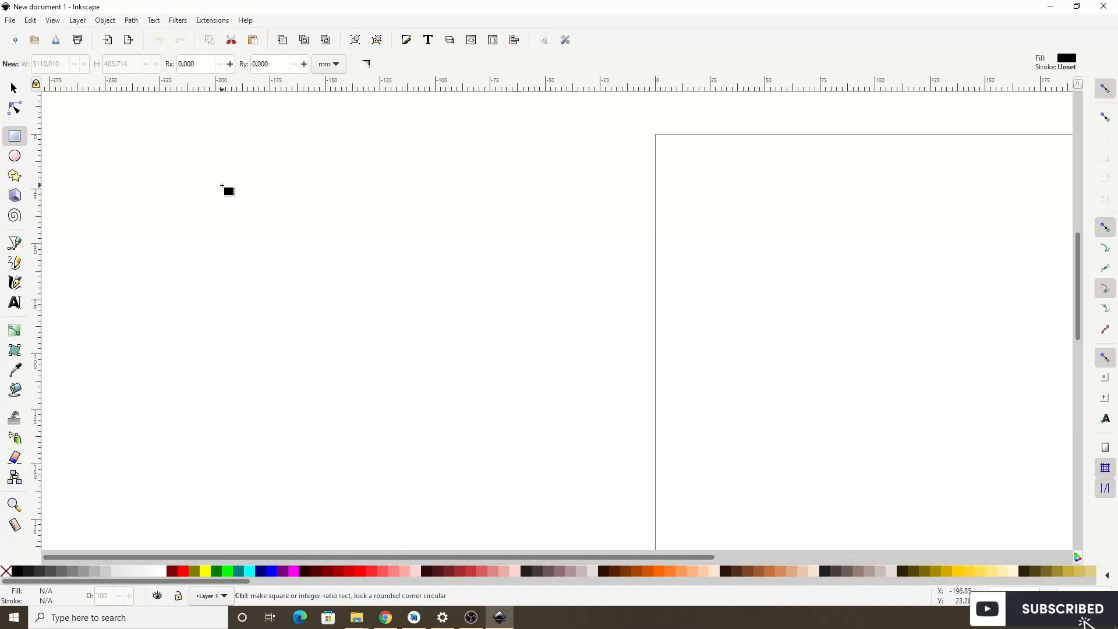
pyautogui.scroll(-2, 223, 191)
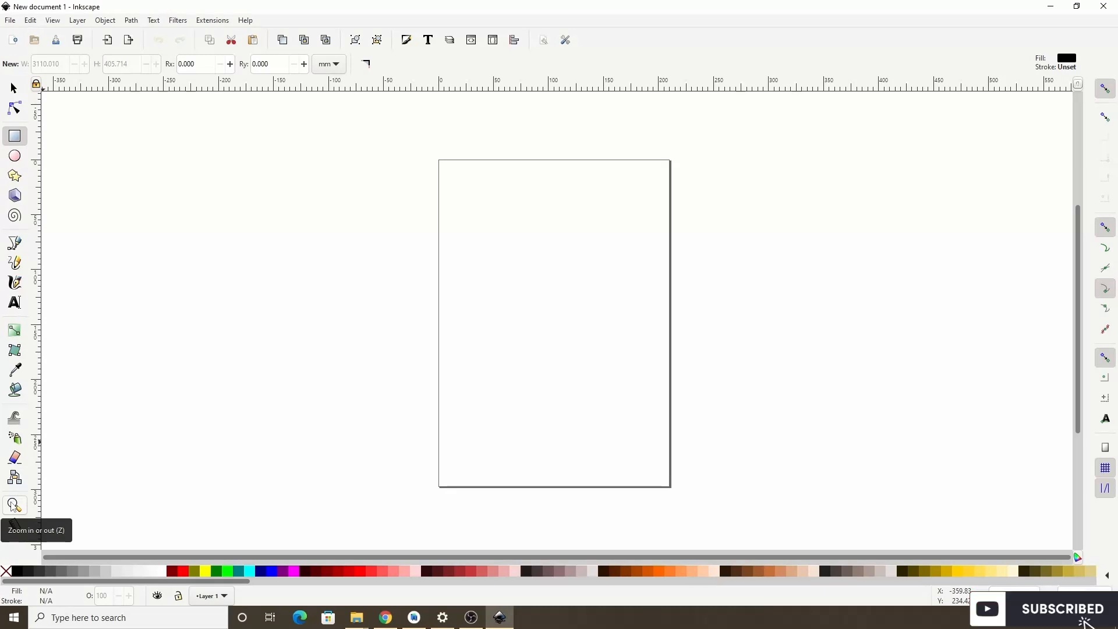
# Use the Zoom tool to zoom in on the empty canvas beside the page and back out
pyautogui.click(14, 505)
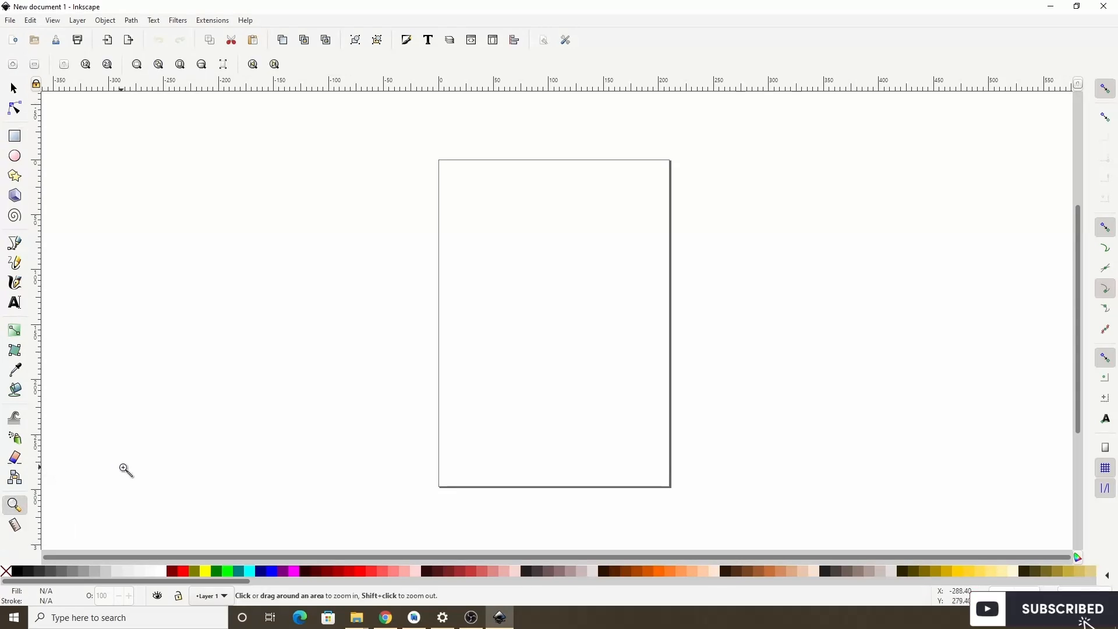
pyautogui.click(208, 387)
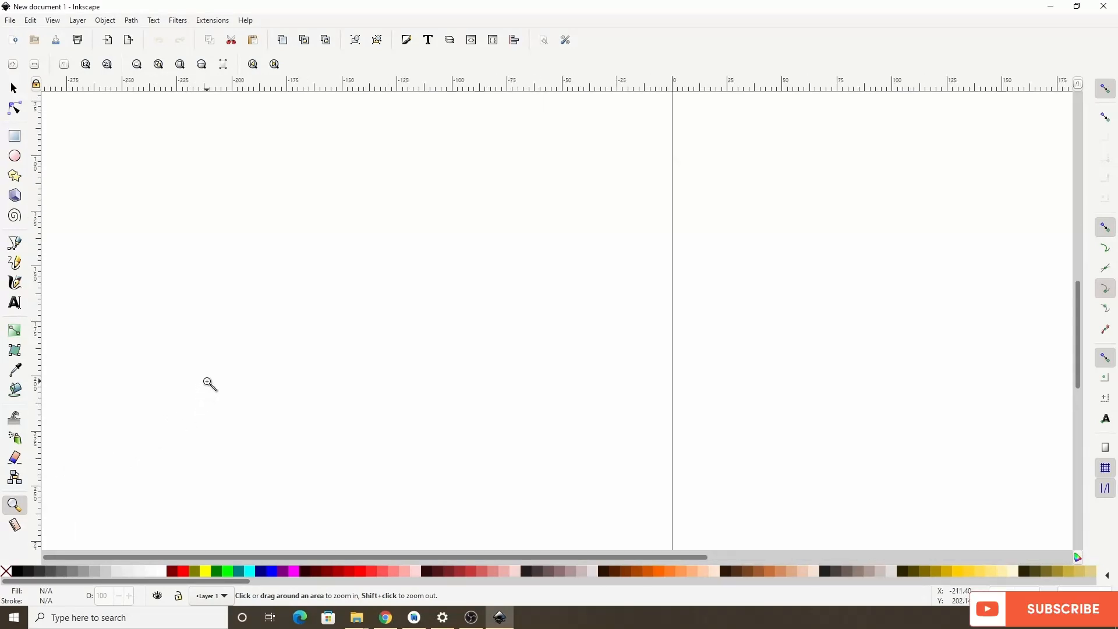
pyautogui.keyDown('shift'); pyautogui.click(209, 385); pyautogui.keyUp('shift')
pyautogui.keyDown('shift'); pyautogui.click(209, 385); pyautogui.keyUp('shift')
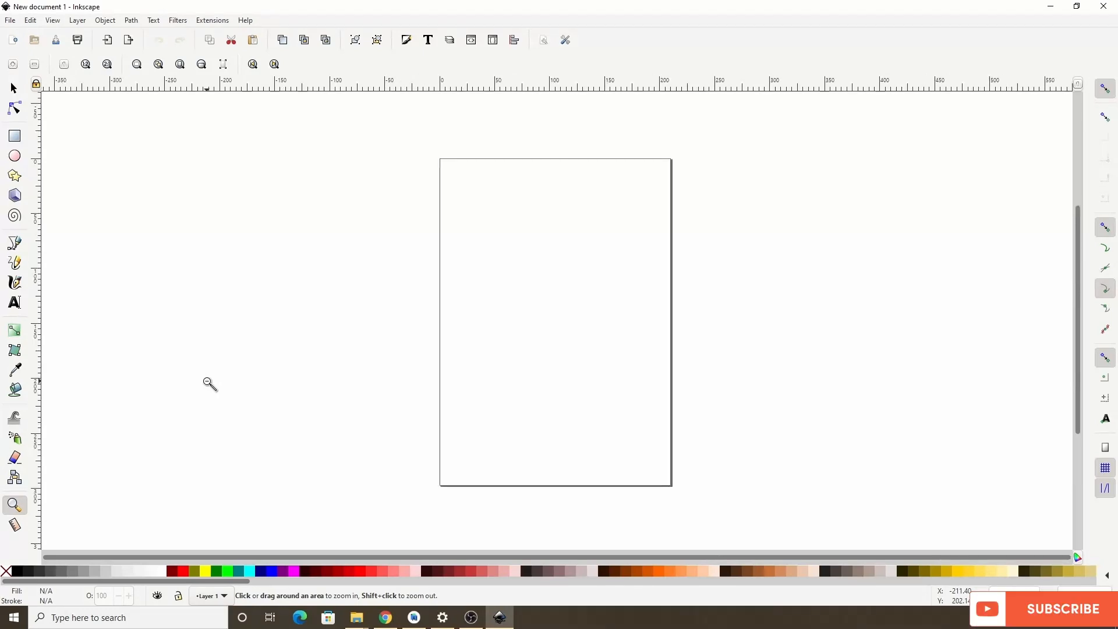
# Zoom out and in on the page with the Zoom tool, and magnify a rectangular area around its upper-left corner
pyautogui.keyDown('shift'); pyautogui.click(483, 339); pyautogui.keyUp('shift')
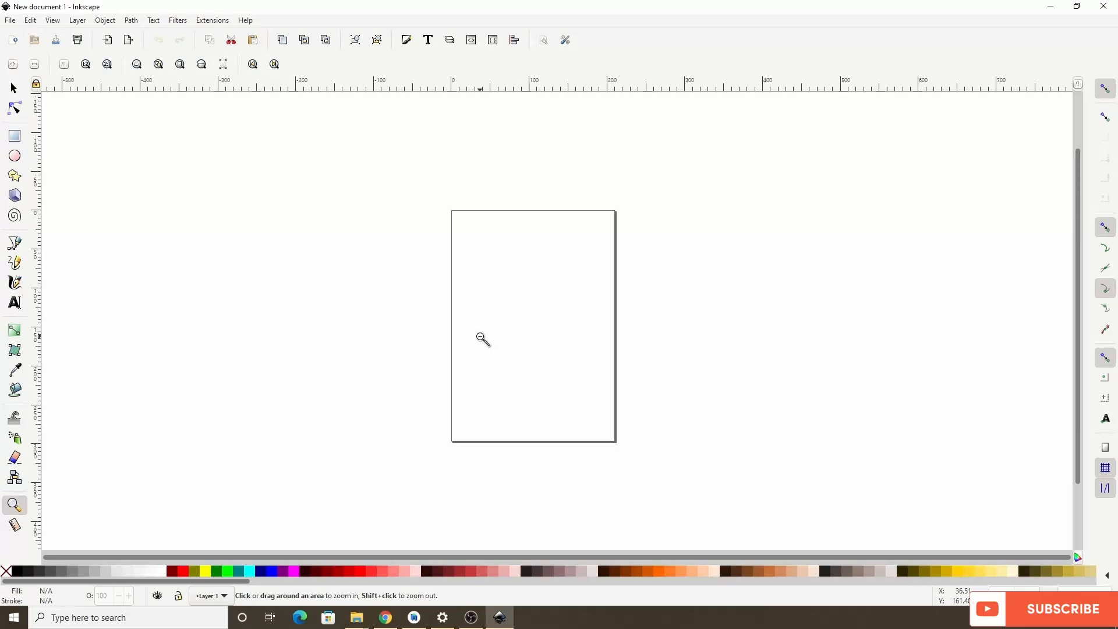
pyautogui.keyDown('shift'); pyautogui.click(482, 345); pyautogui.keyUp('shift')
pyautogui.click(482, 345)
pyautogui.click(482, 344)
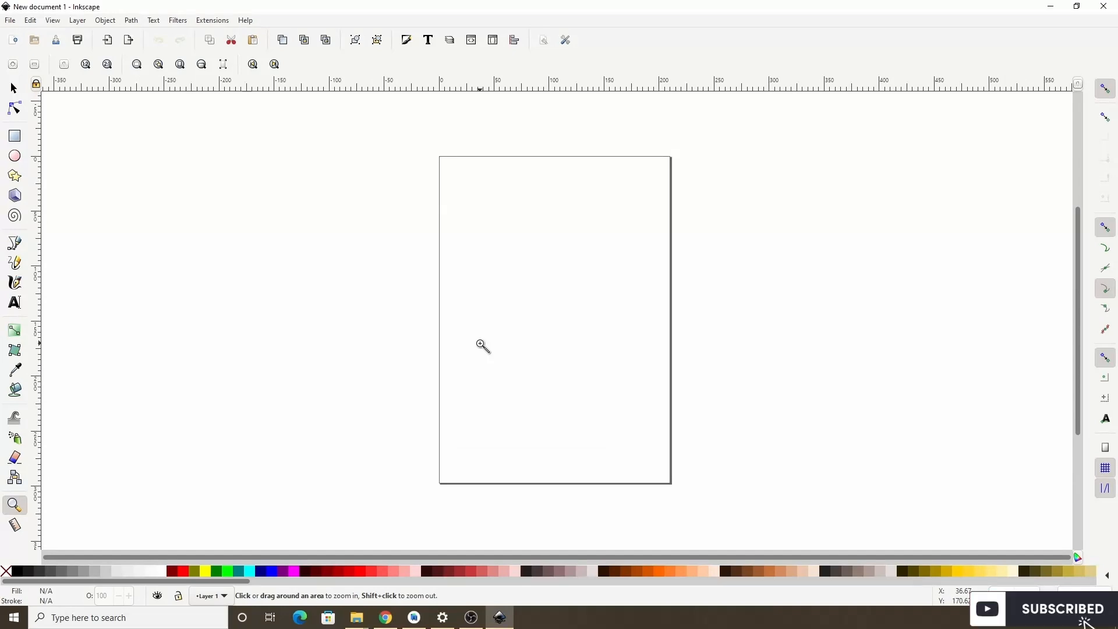
pyautogui.moveTo(394, 122); pyautogui.dragTo(557, 307)
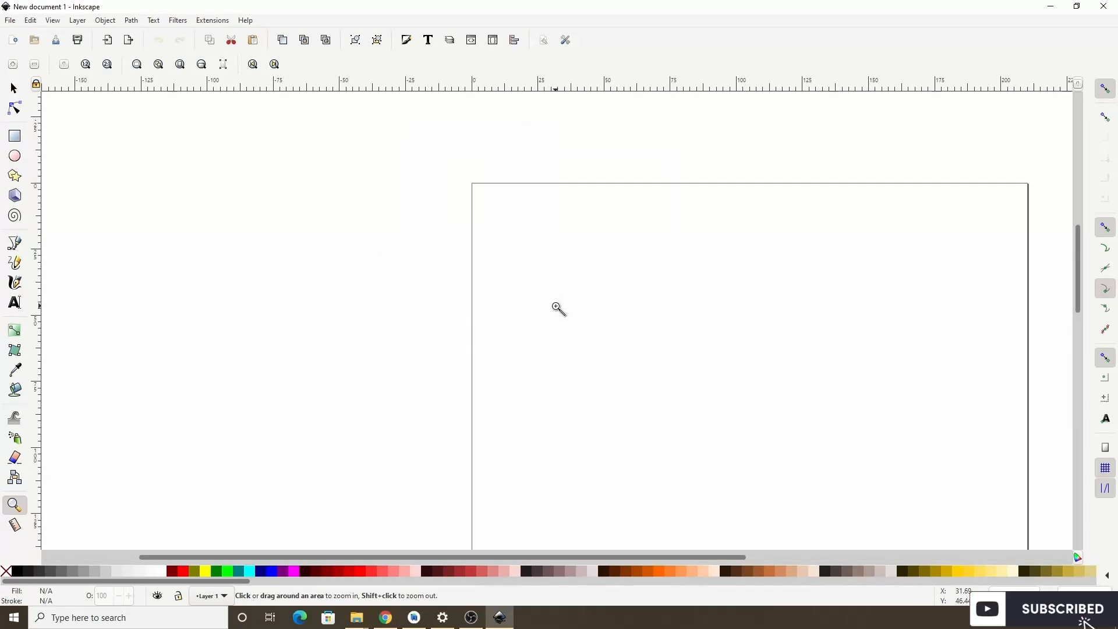
pyautogui.moveTo(409, 158); pyautogui.dragTo(635, 373)
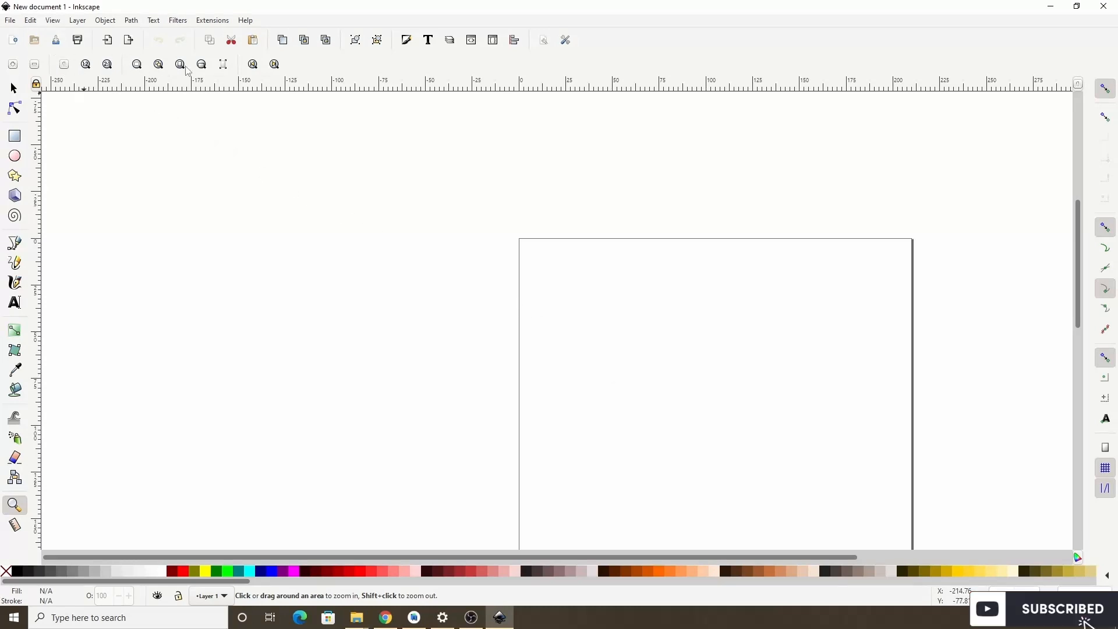
# Try the preset zooms: single-level changes, 1:1, 1:2, 2:1, fit page in window, and centre page
pyautogui.click(35, 65)
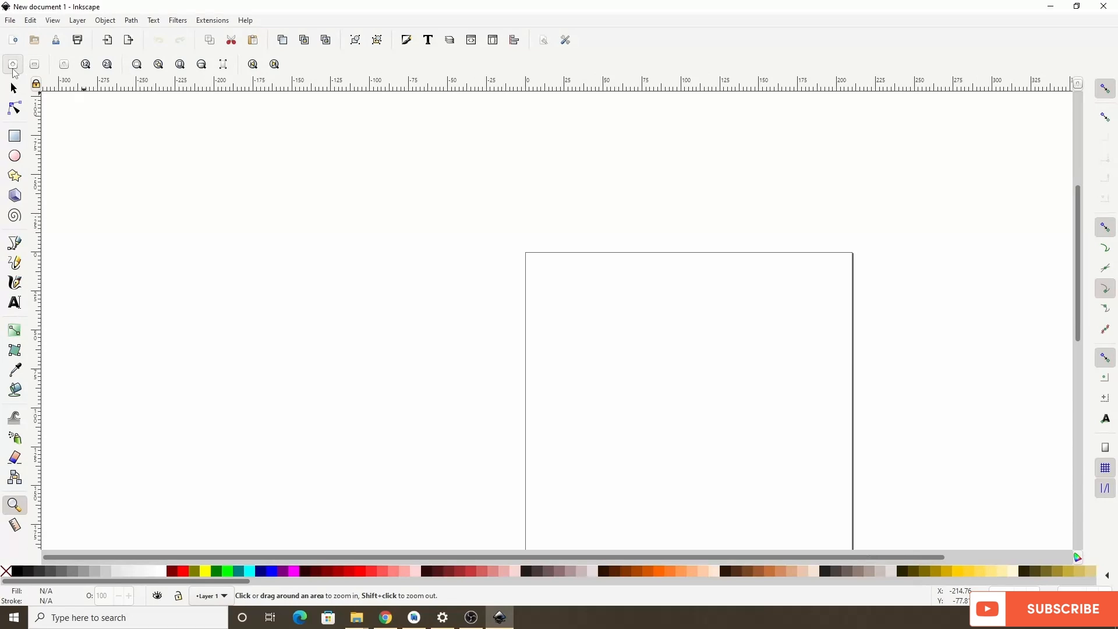
pyautogui.click(34, 65)
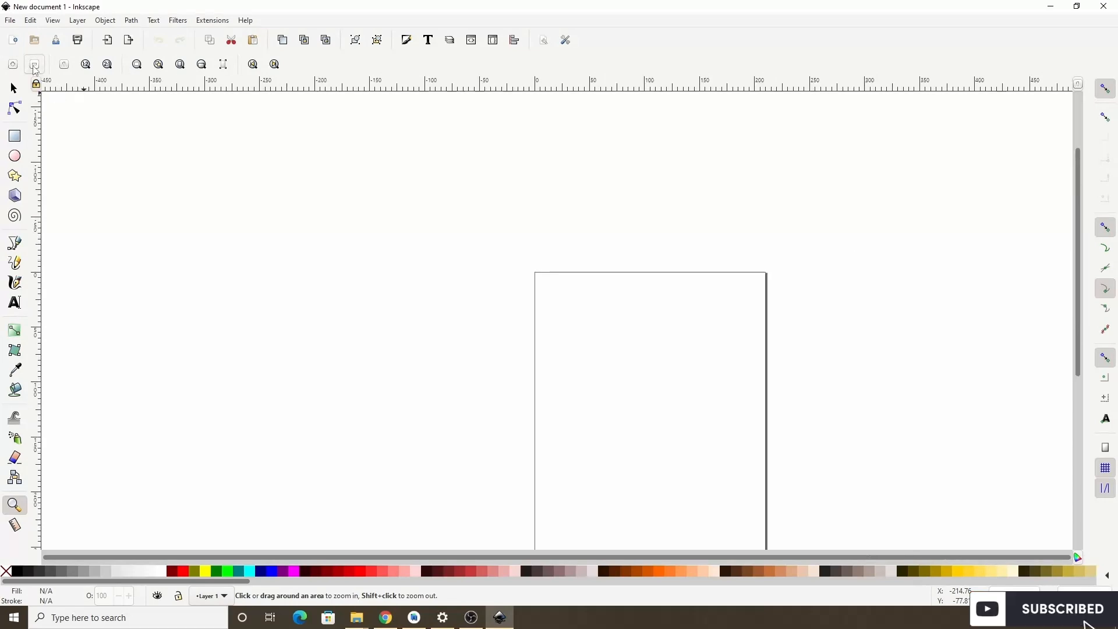
pyautogui.click(64, 65)
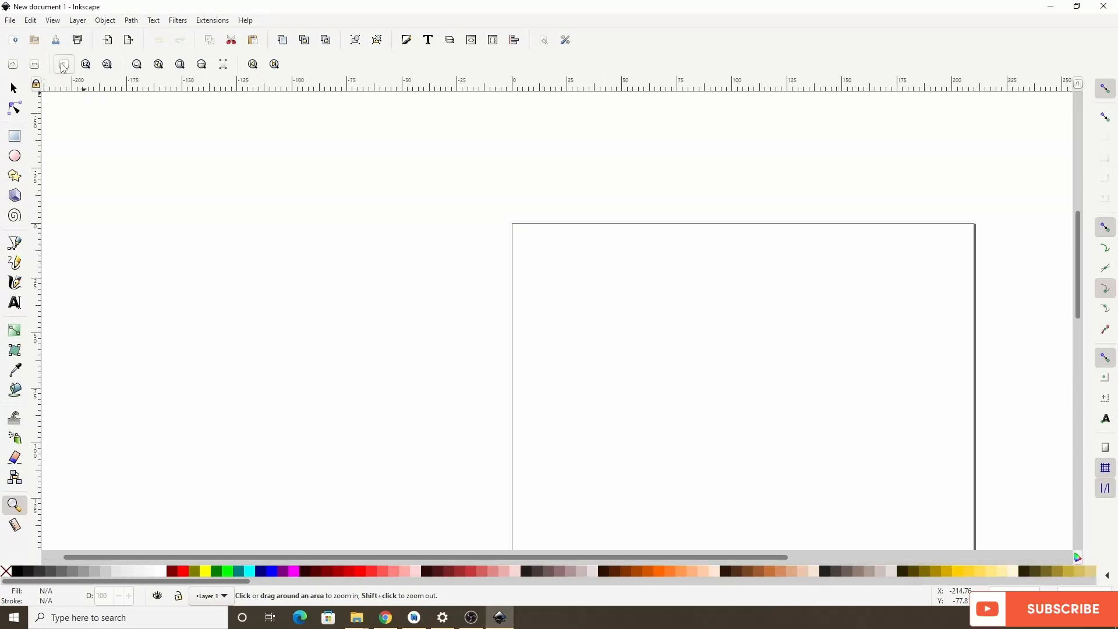
pyautogui.click(87, 66)
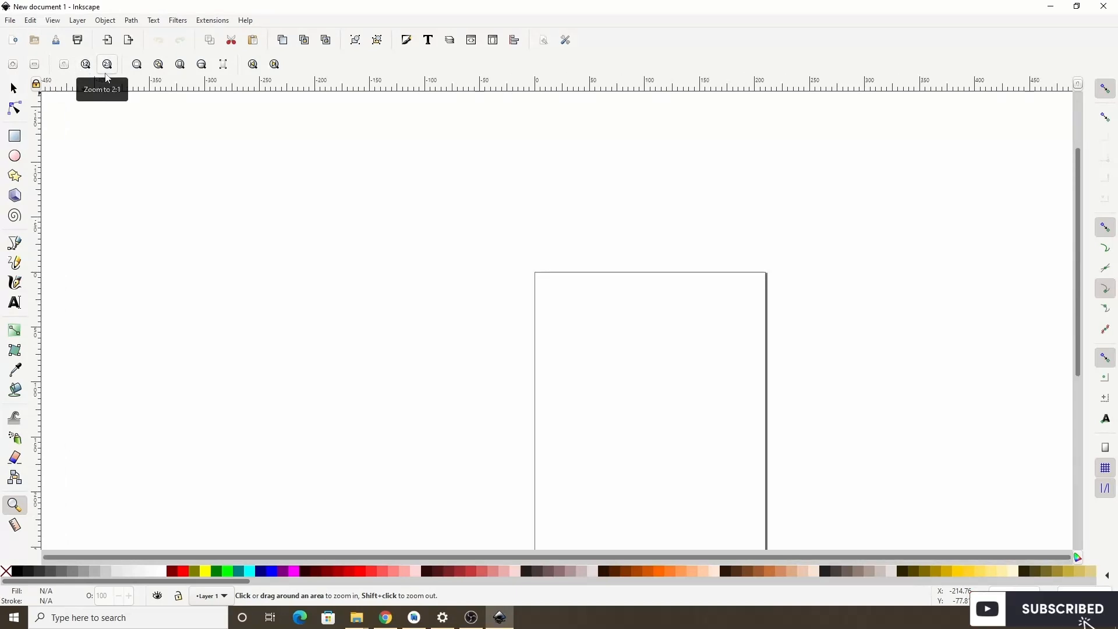
pyautogui.click(107, 70)
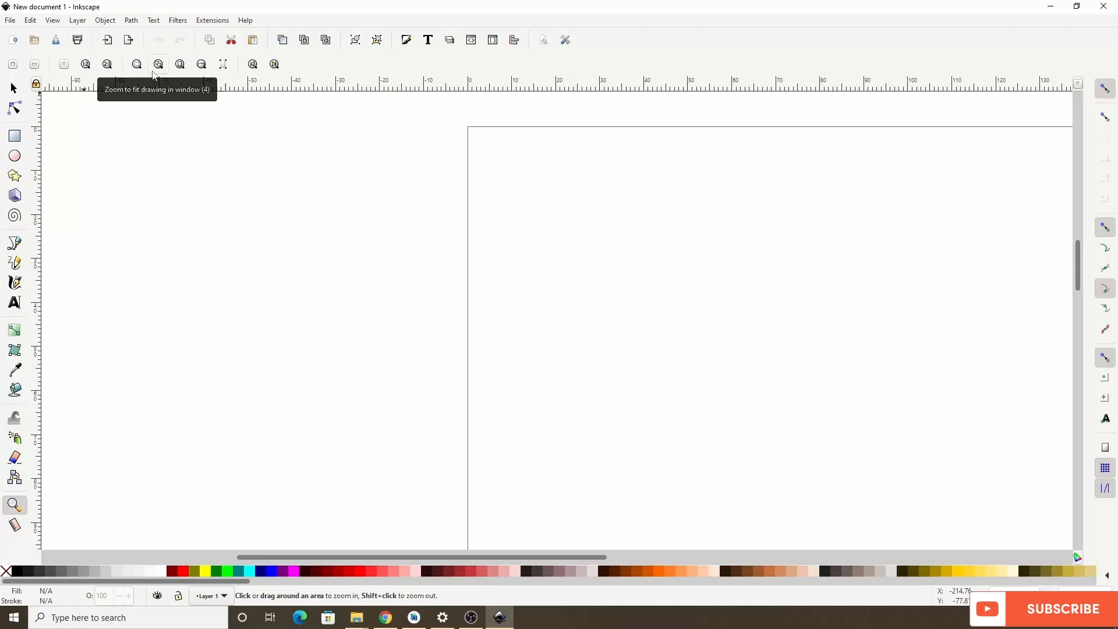
pyautogui.click(179, 72)
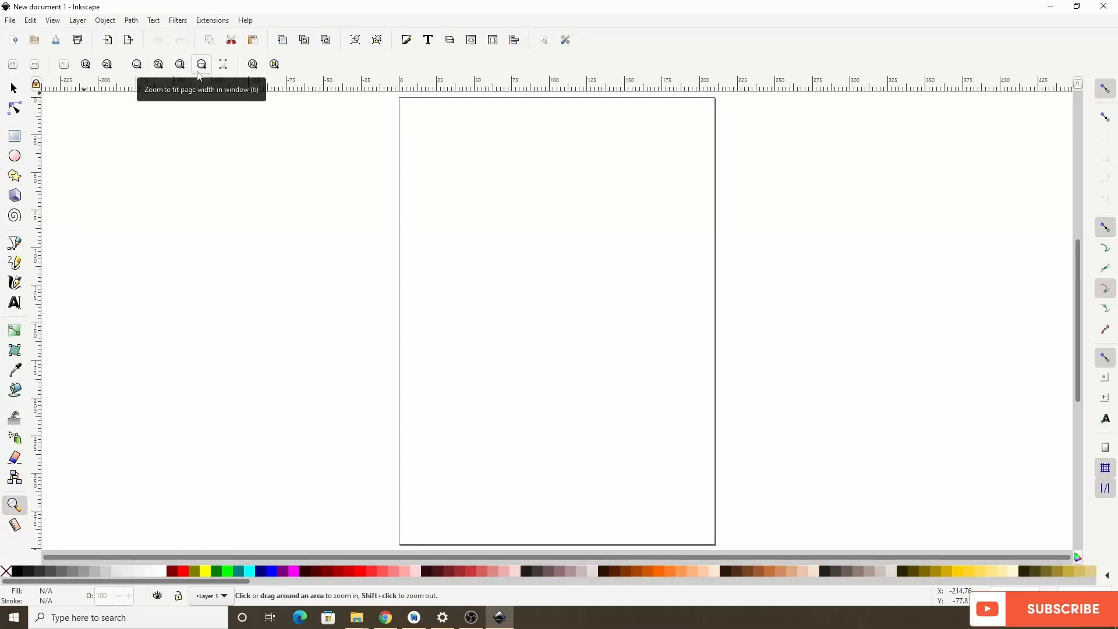
pyautogui.click(223, 65)
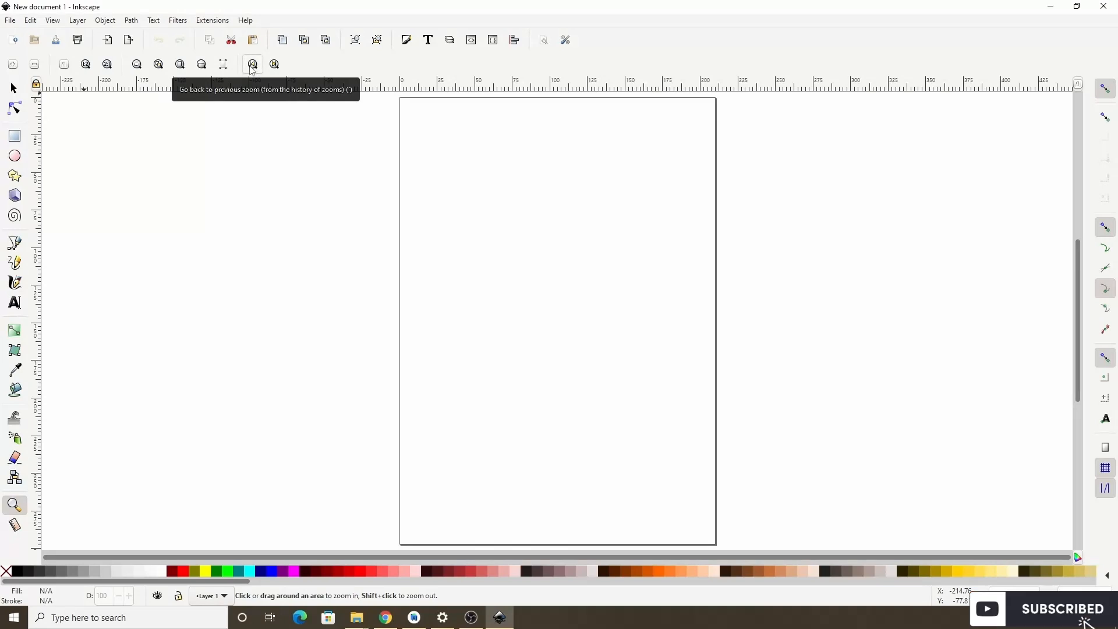
# Set the canvas zoom to the 1:2 preset
pyautogui.click(52, 20)
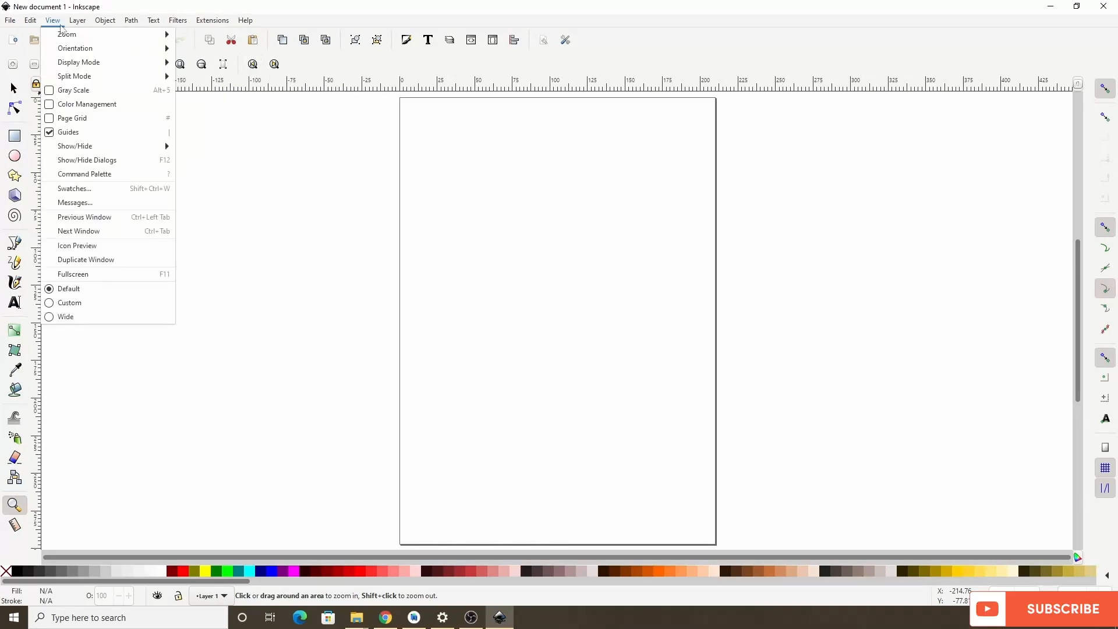
pyautogui.moveTo(68, 39)
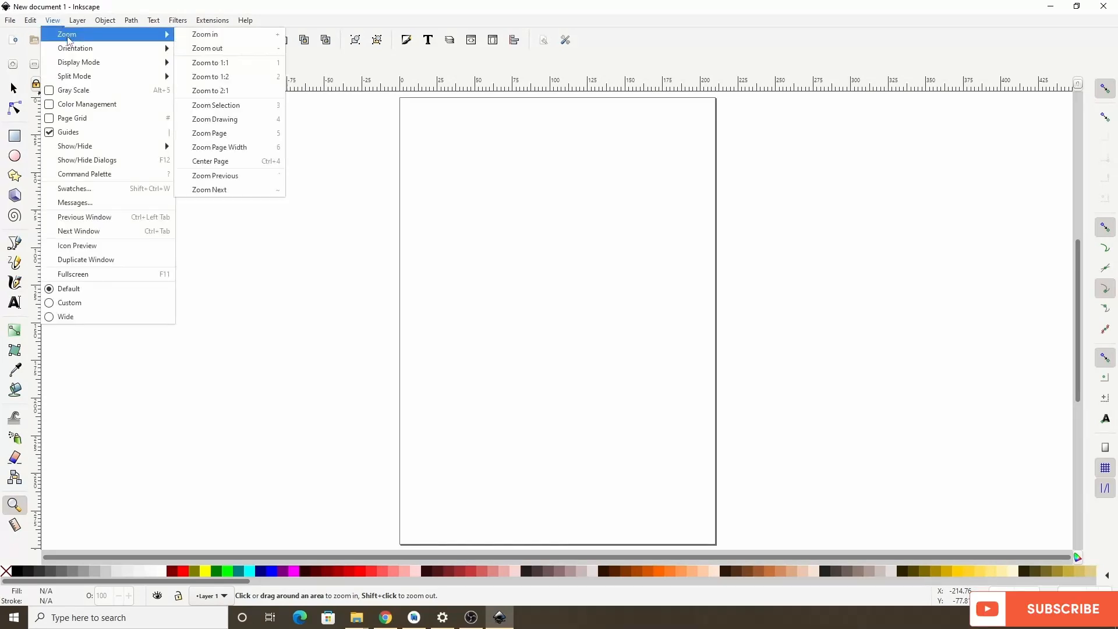
pyautogui.click(216, 82)
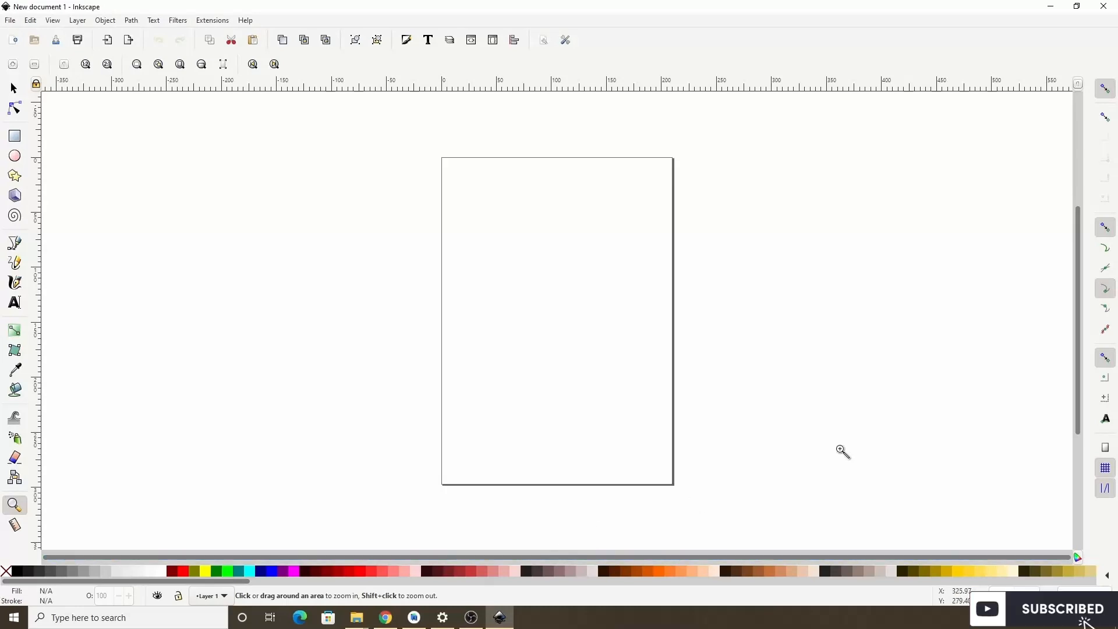
# Shift the canvas view slightly vertically and check the show/hide option for the canvas scrollbars
pyautogui.moveTo(1078, 335)
pyautogui.mouseDown()
pyautogui.moveTo(1085, 395)
pyautogui.moveTo(1084, 317)
pyautogui.moveTo(1085, 329)
pyautogui.mouseUp()
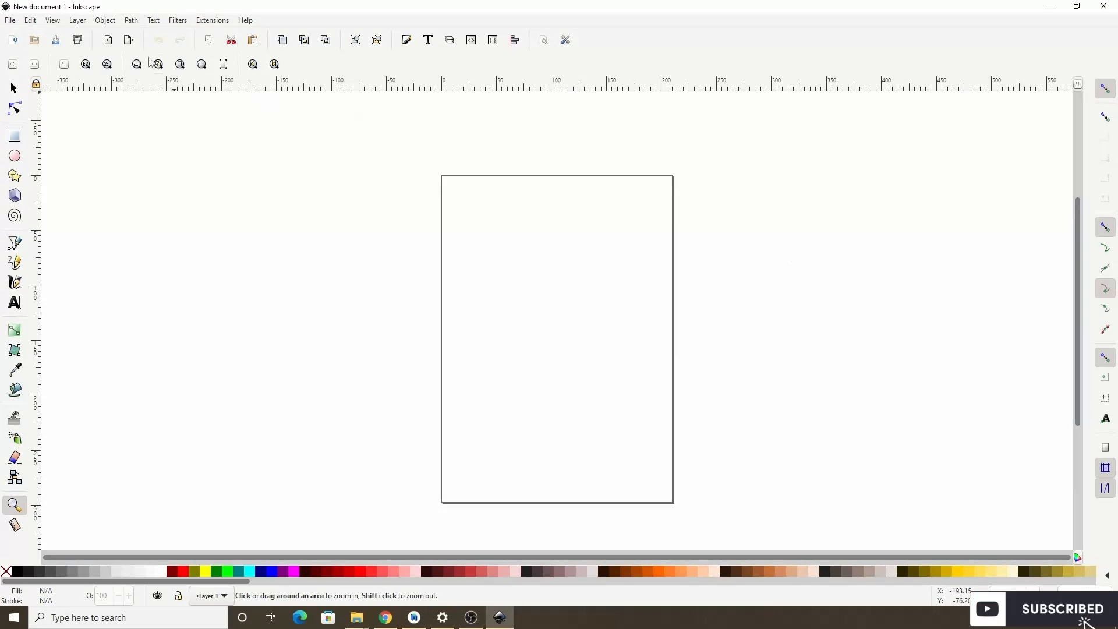
pyautogui.click(53, 20)
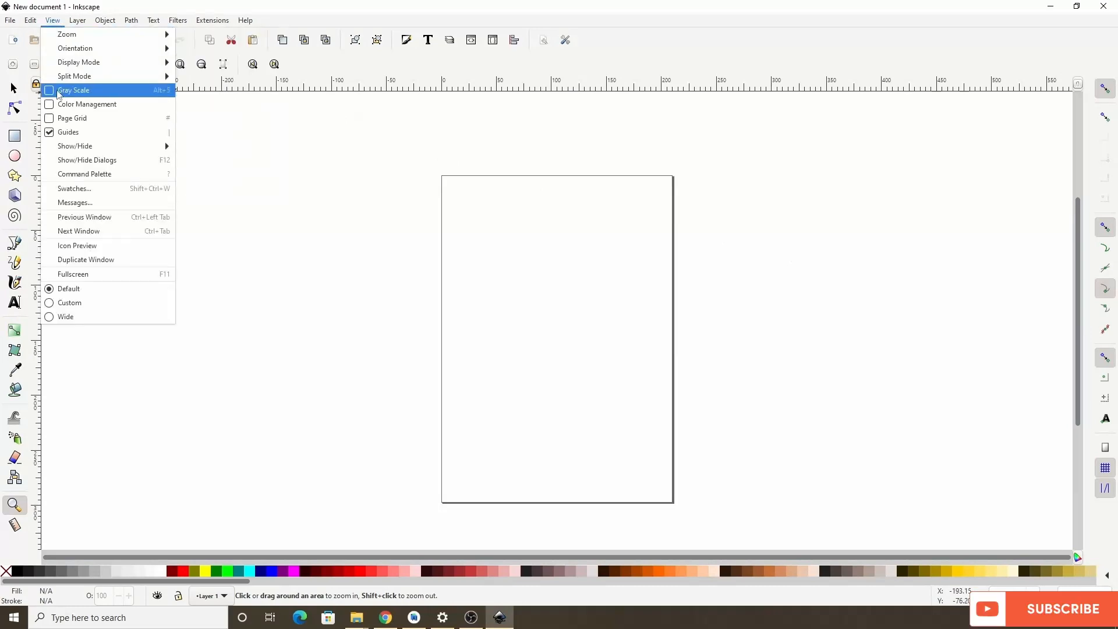
pyautogui.moveTo(111, 146)
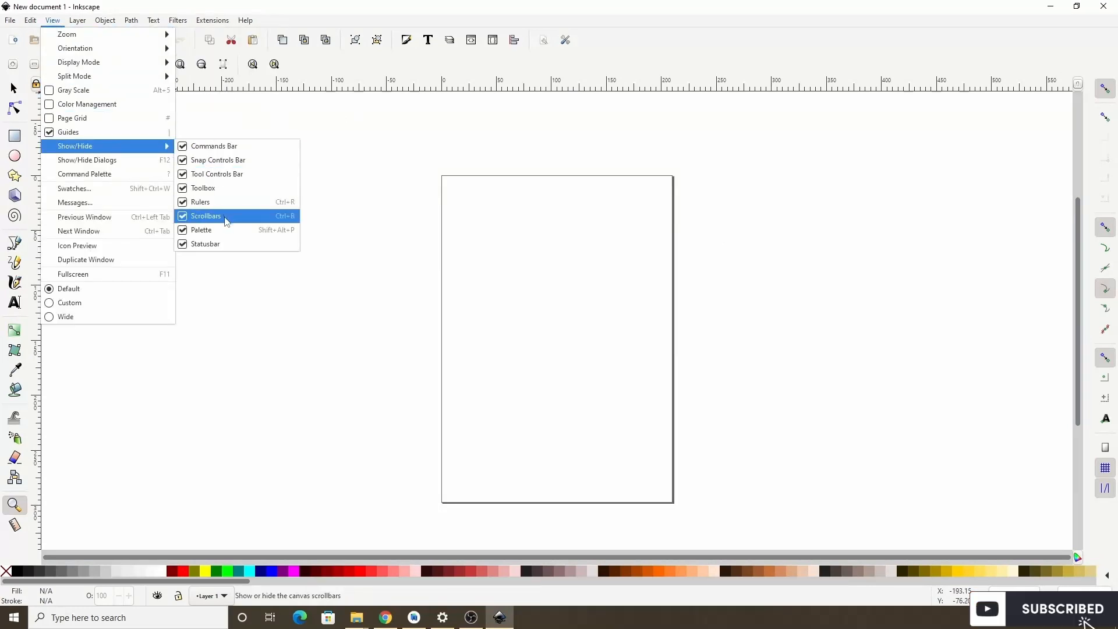
pyautogui.click(373, 259)
# Pan the canvas back and forth horizontally and vertically, ending with the page near the centre and zoomed out
pyautogui.hotkey('ctrl', 'Right')
pyautogui.hotkey('ctrl', 'Right')
pyautogui.hotkey('ctrl', 'Right')
pyautogui.hotkey('ctrl', 'Left')
pyautogui.hotkey('ctrl', 'Left')
pyautogui.hotkey('ctrl', 'Left')
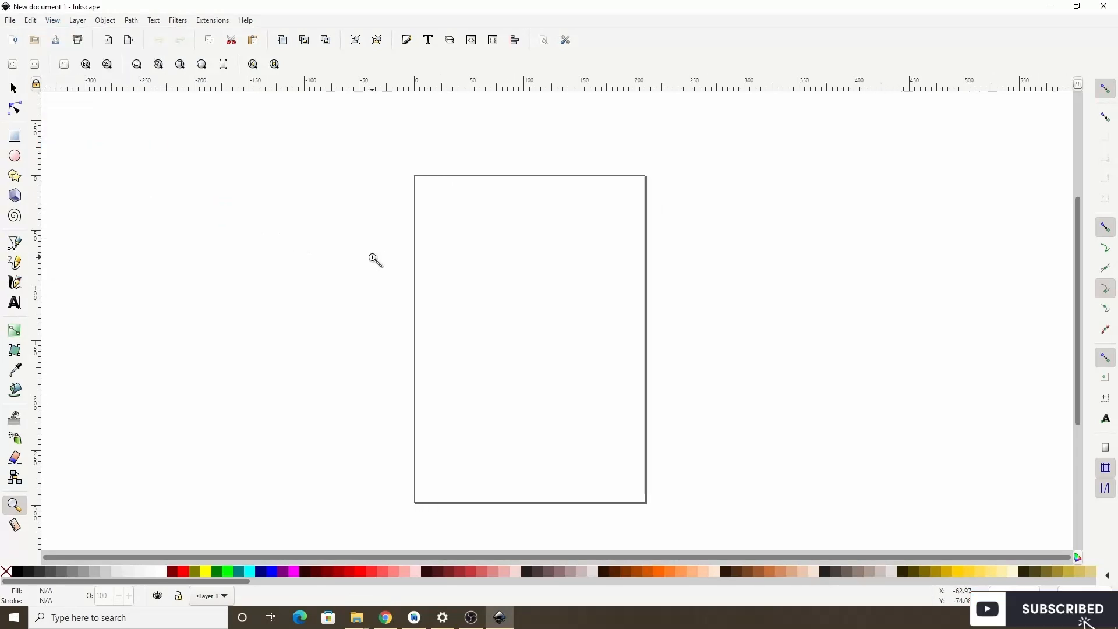
pyautogui.hotkey('ctrl', 'Up')
pyautogui.hotkey('ctrl', 'Up')
pyautogui.hotkey('ctrl', 'Down')
pyautogui.hotkey('ctrl', 'Down')
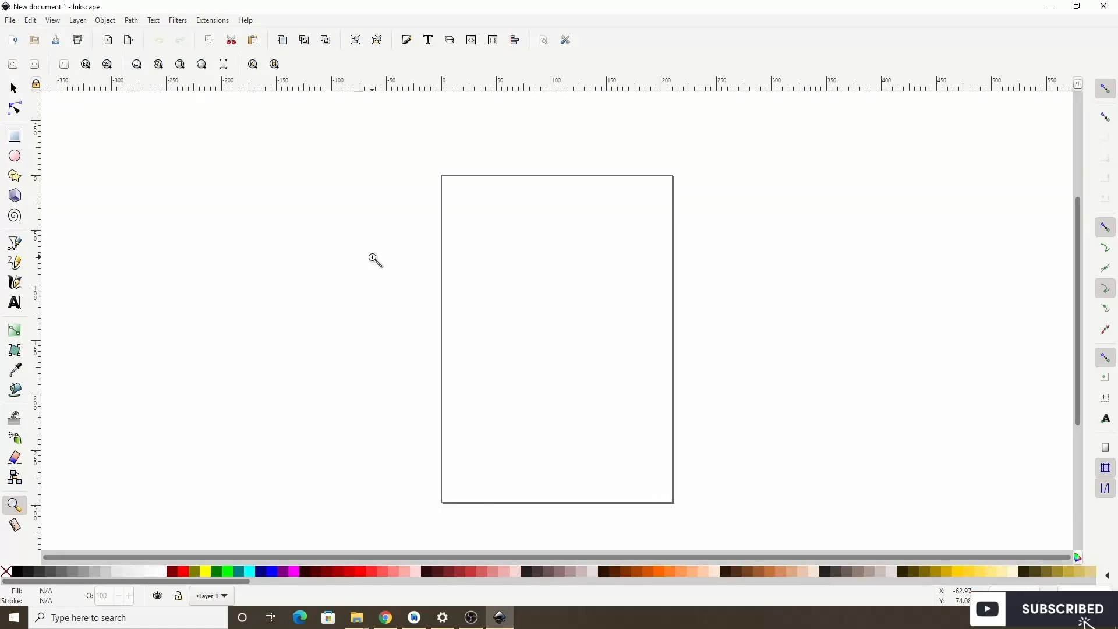
pyautogui.hotkey('ctrl', 'Up')
pyautogui.hotkey('ctrl', 'Down')
pyautogui.hotkey('ctrl', 'Down')
pyautogui.hotkey('ctrl', 'Down')
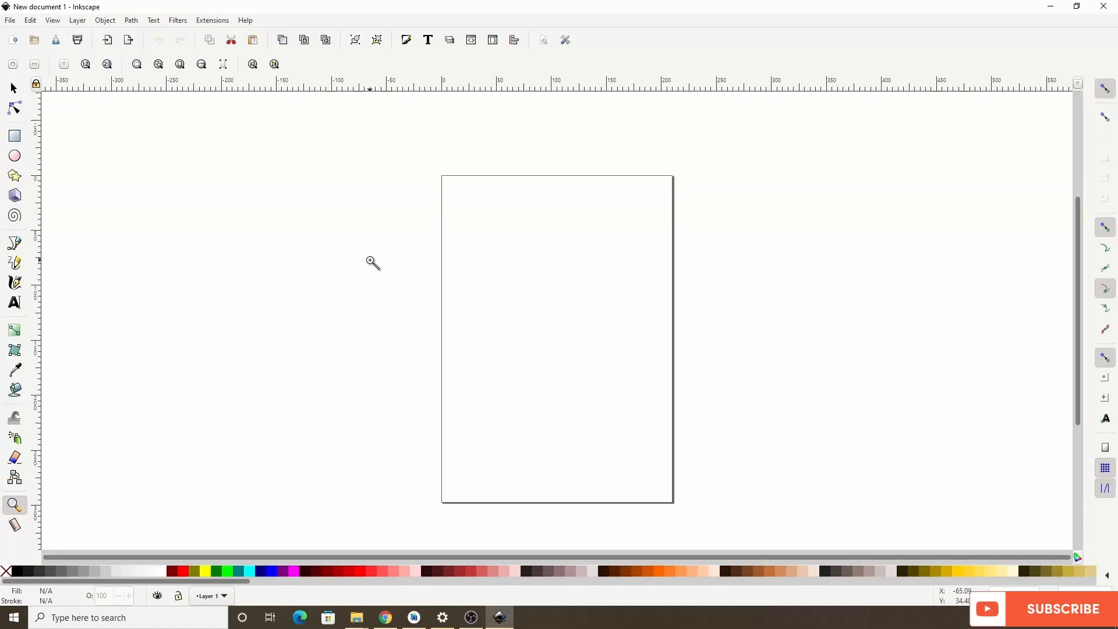
pyautogui.hotkey('ctrl', 'Down')
pyautogui.hotkey('ctrl', 'Up')
pyautogui.hotkey('ctrl', 'Up')
pyautogui.hotkey('ctrl', 'Up')
pyautogui.hotkey('ctrl', 'Left')
pyautogui.hotkey('ctrl', 'Left')
pyautogui.hotkey('ctrl', 'Left')
pyautogui.hotkey('ctrl', 'Right')
pyautogui.hotkey('ctrl', 'Right')
pyautogui.hotkey('ctrl', 'Right')
pyautogui.hotkey('ctrl', 'Right')
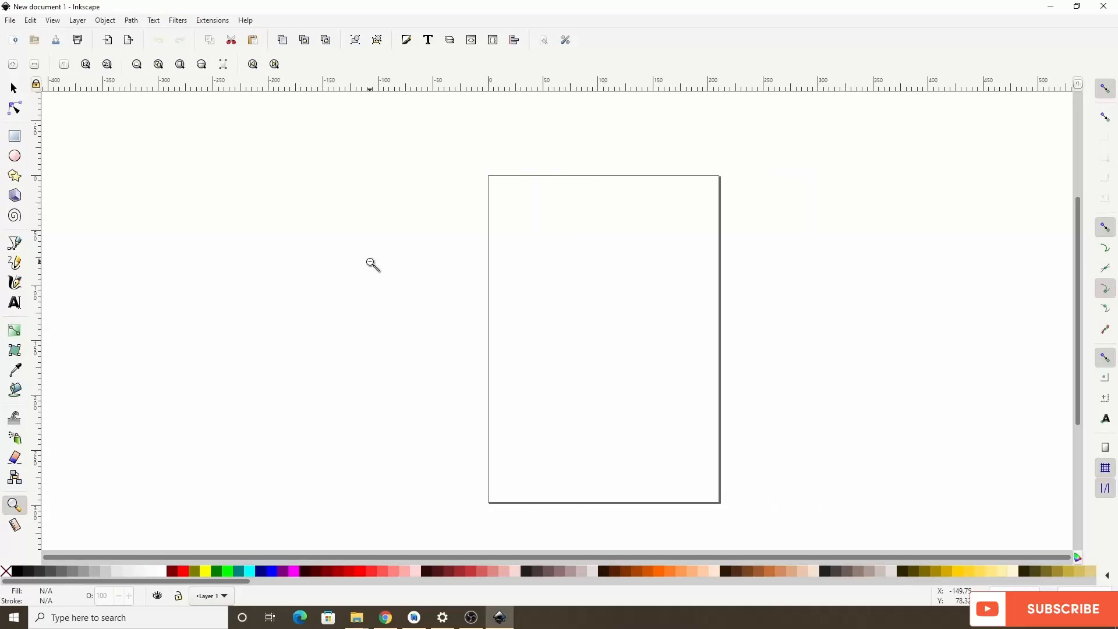
pyautogui.hotkey('ctrl', 'Right')
pyautogui.hotkey('ctrl', 'Right')
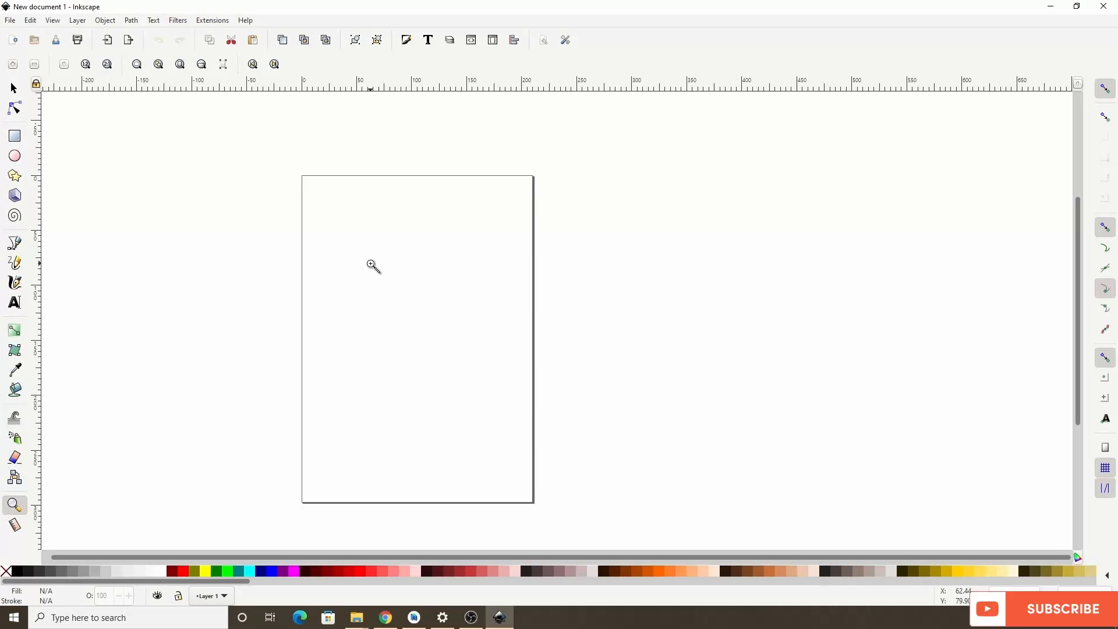
pyautogui.moveTo(373, 266); pyautogui.dragTo(505, 282)
pyautogui.keyDown('shift'); pyautogui.click(466, 272); pyautogui.keyUp('shift')
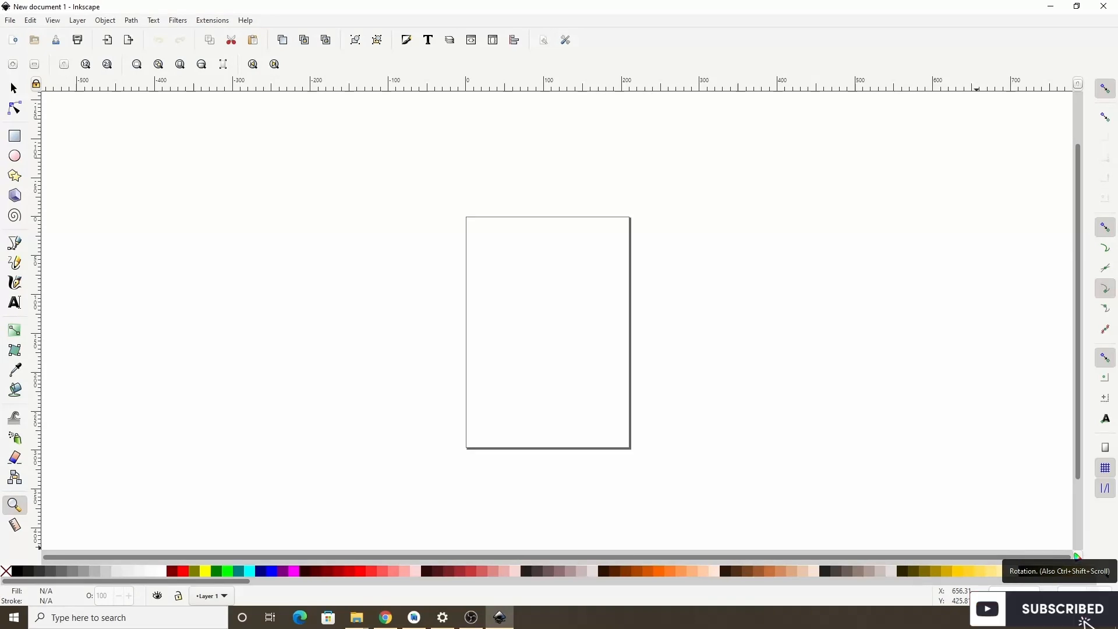
# Try the canvas rotation increments in both directions and set the rotation to 30 degrees
pyautogui.click(1104, 595)
pyautogui.click(1105, 596)
pyautogui.click(1104, 595)
pyautogui.click(1092, 595)
pyautogui.click(1092, 595)
pyautogui.click(1093, 596)
pyautogui.click(1070, 592)
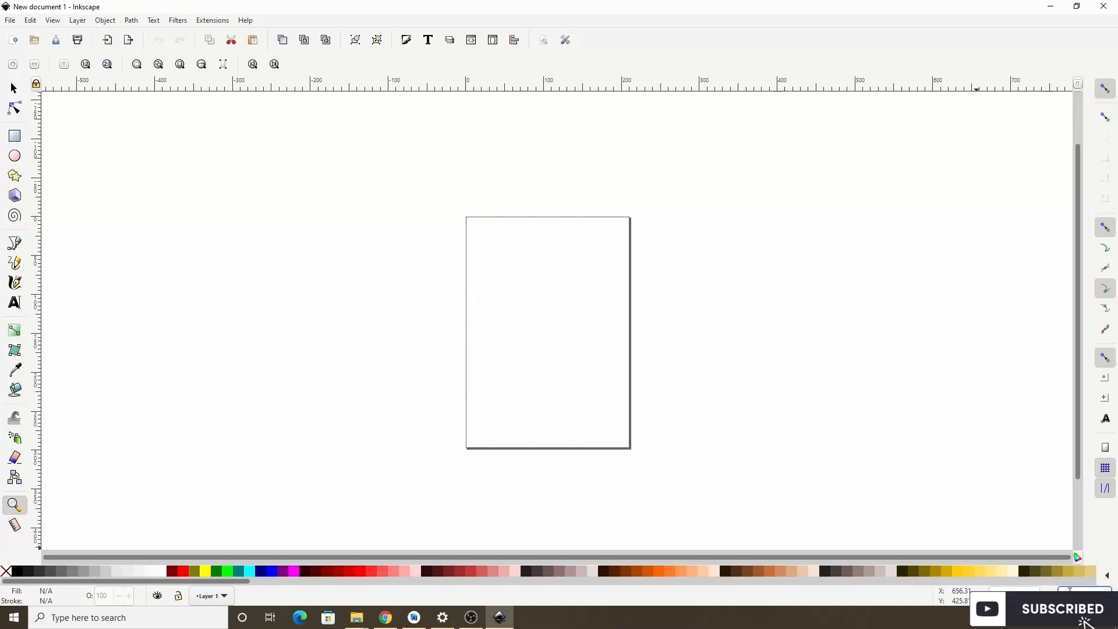
pyautogui.write('30')
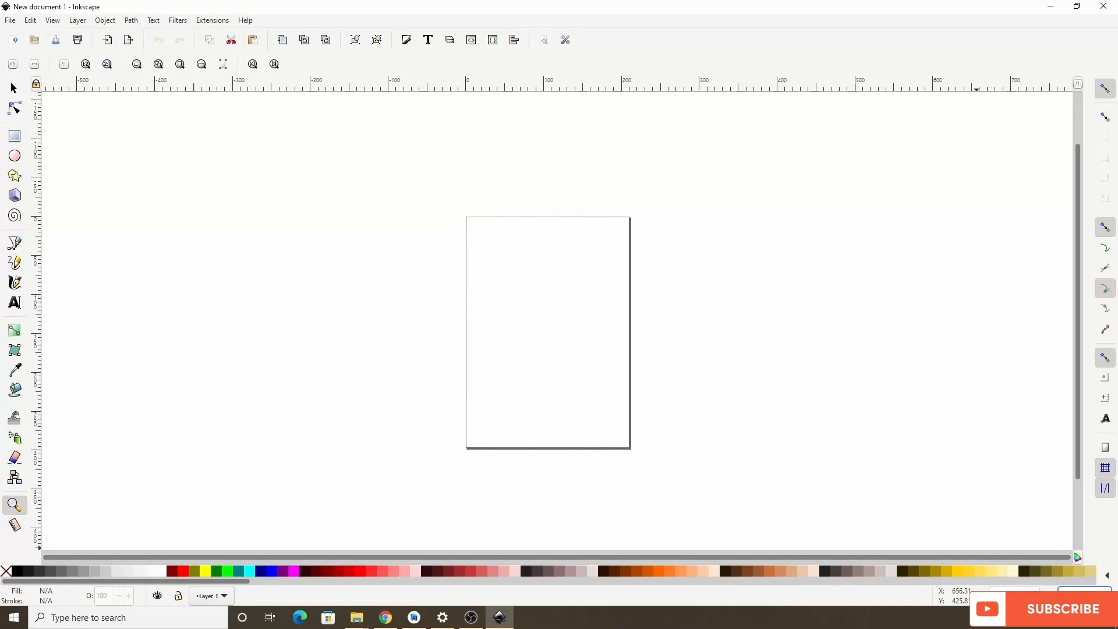
pyautogui.press('Return')
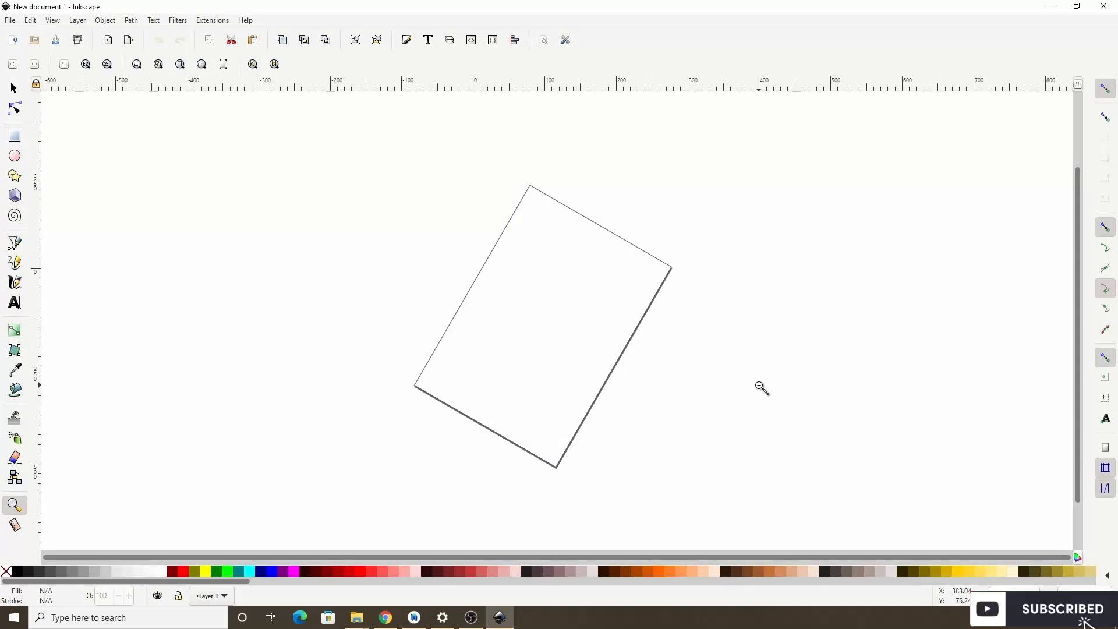
# Rotate the canvas view back to upright and review the available rotation and flipping options for the canvas orientation
pyautogui.scroll(4, 759, 385)
pyautogui.scroll(6, 761, 389)
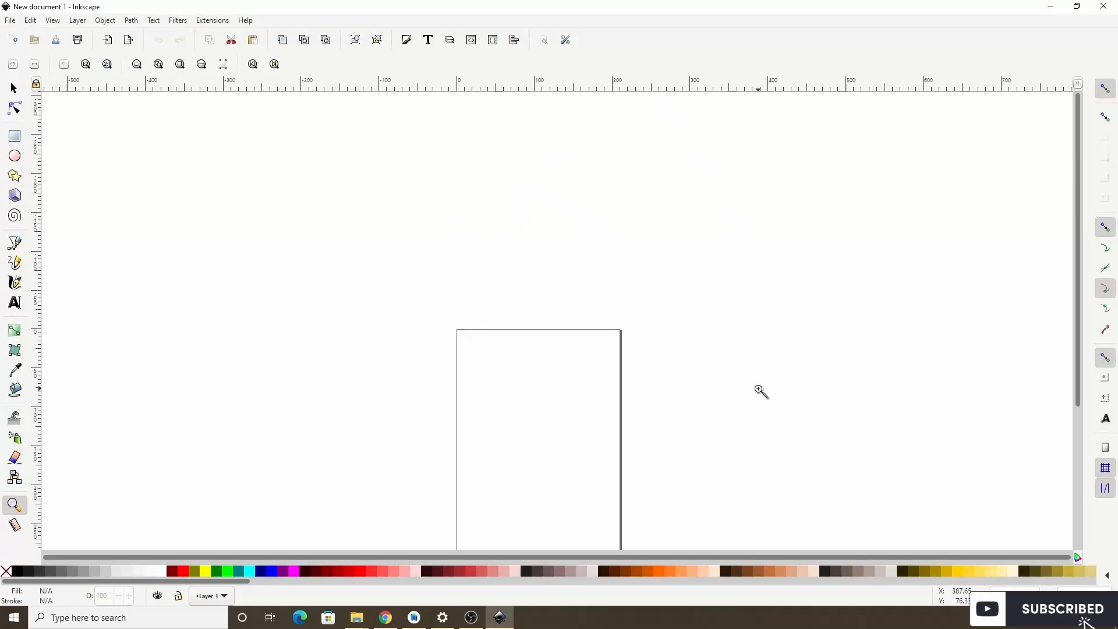
pyautogui.click(56, 23)
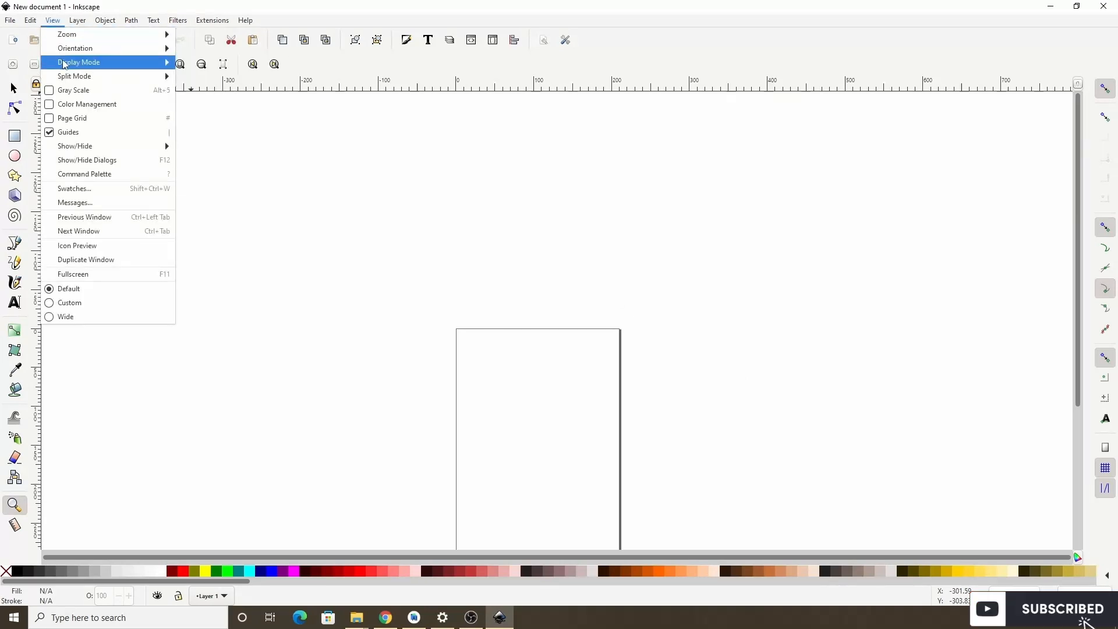
pyautogui.moveTo(69, 51)
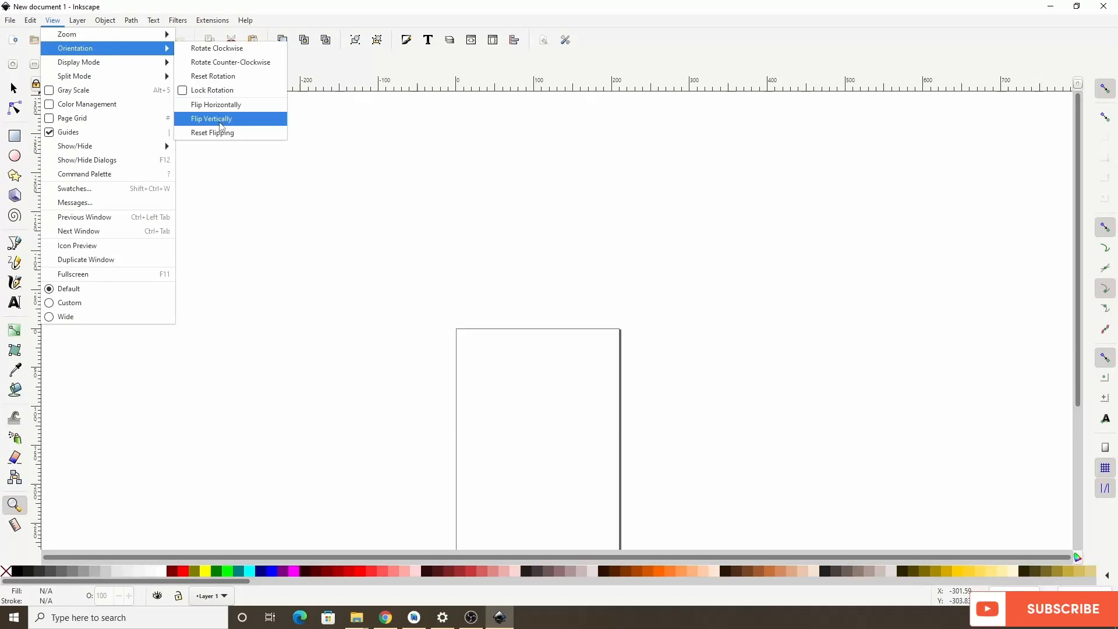
pyautogui.click(242, 186)
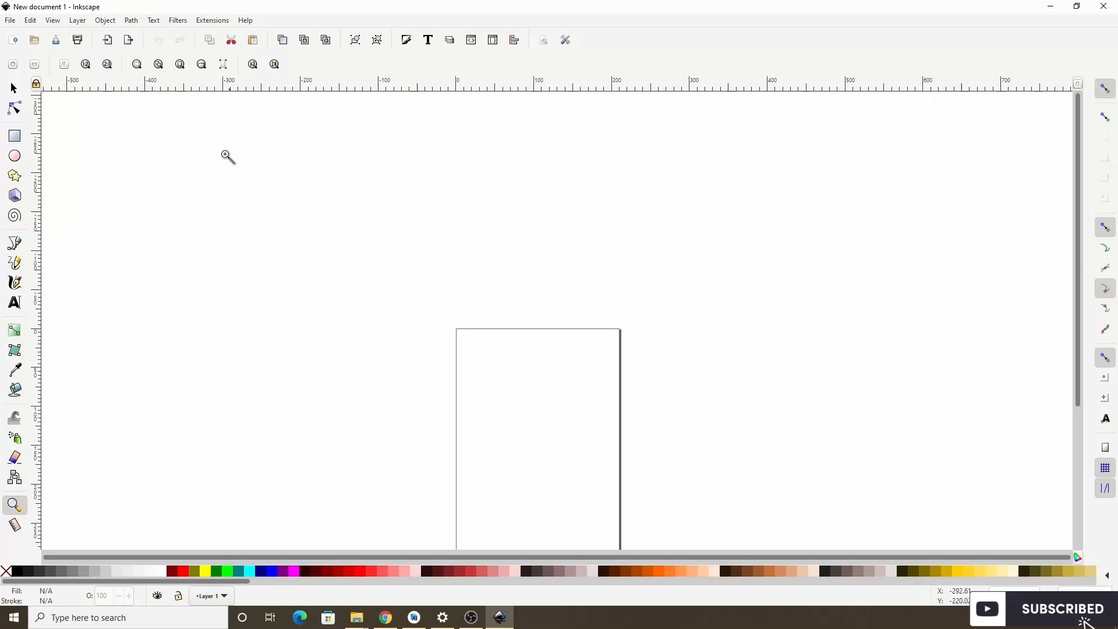
# Create a new document from the Business Card template at the 74mm x 52mm (A8) size
pyautogui.click(12, 21)
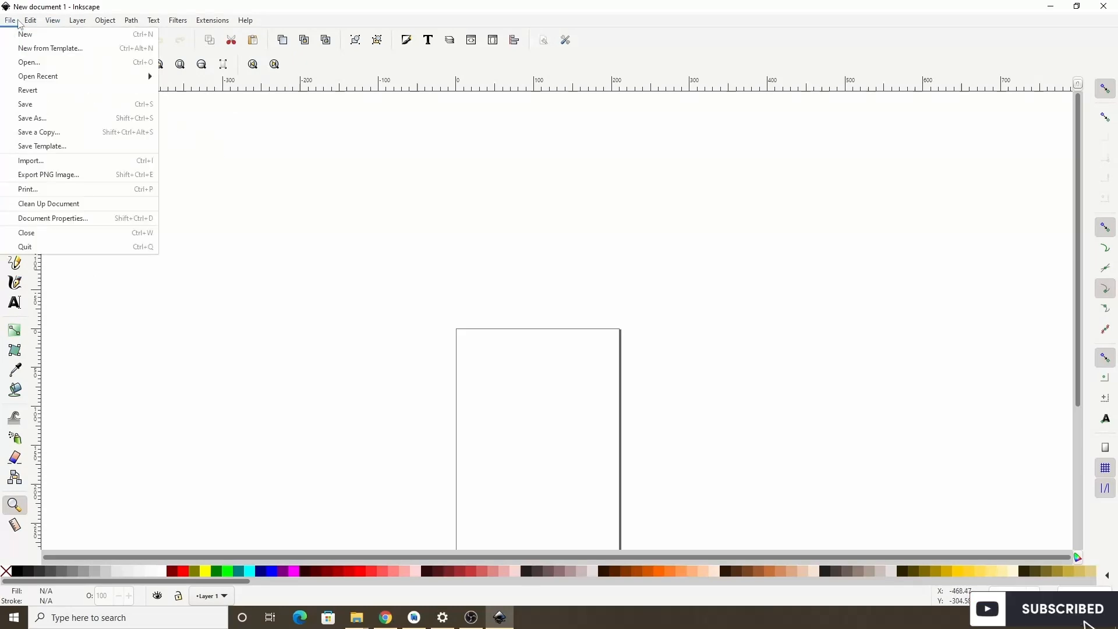
pyautogui.click(32, 51)
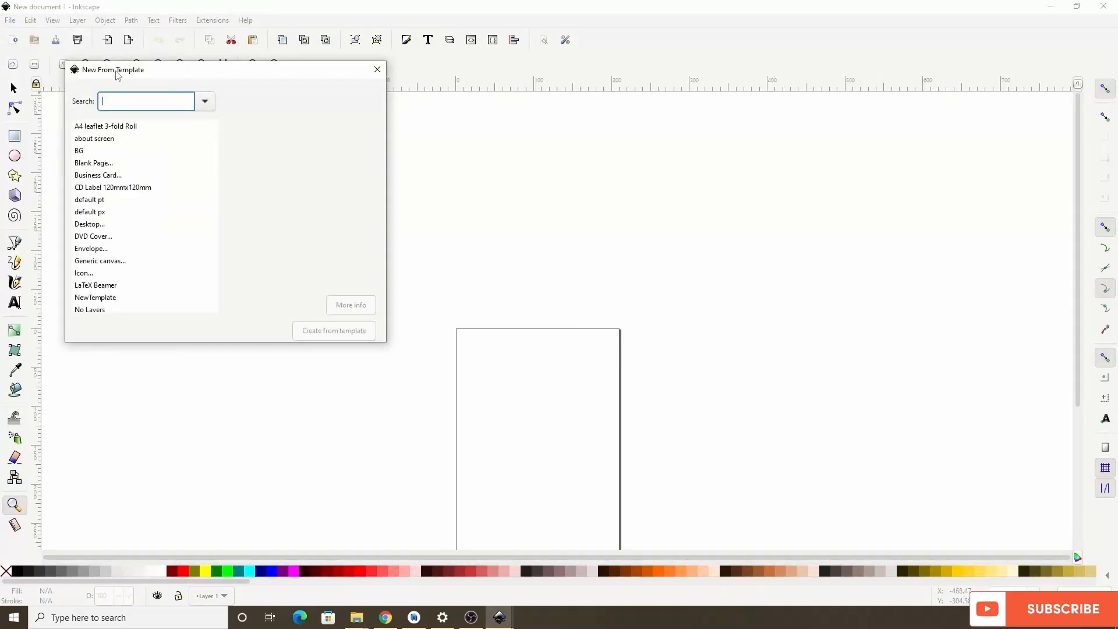
pyautogui.click(114, 176)
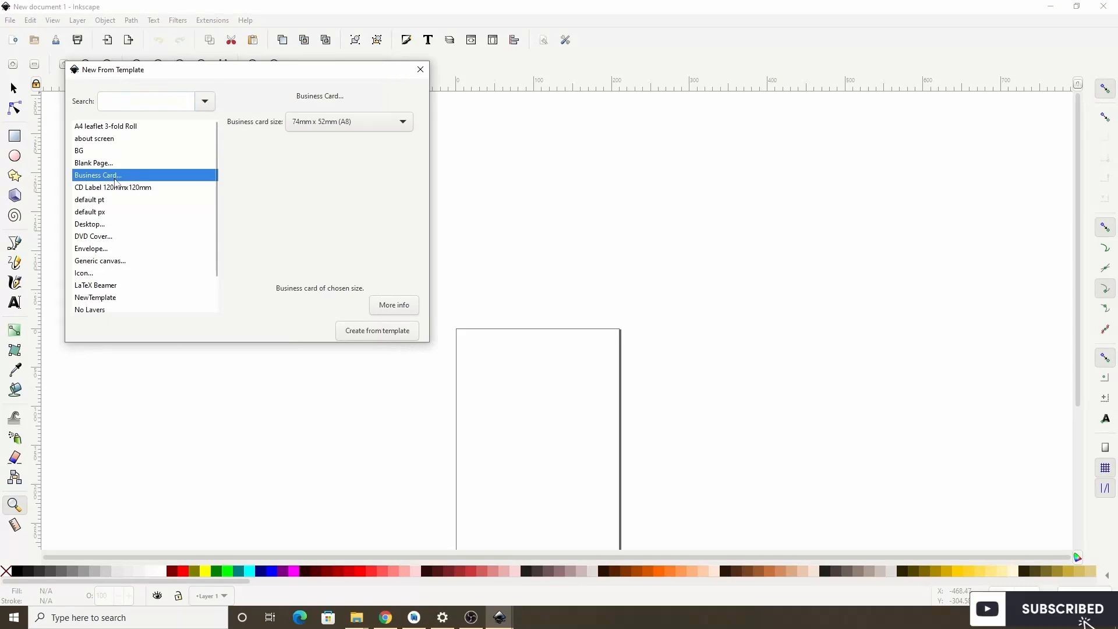
pyautogui.click(322, 123)
pyautogui.click(324, 125)
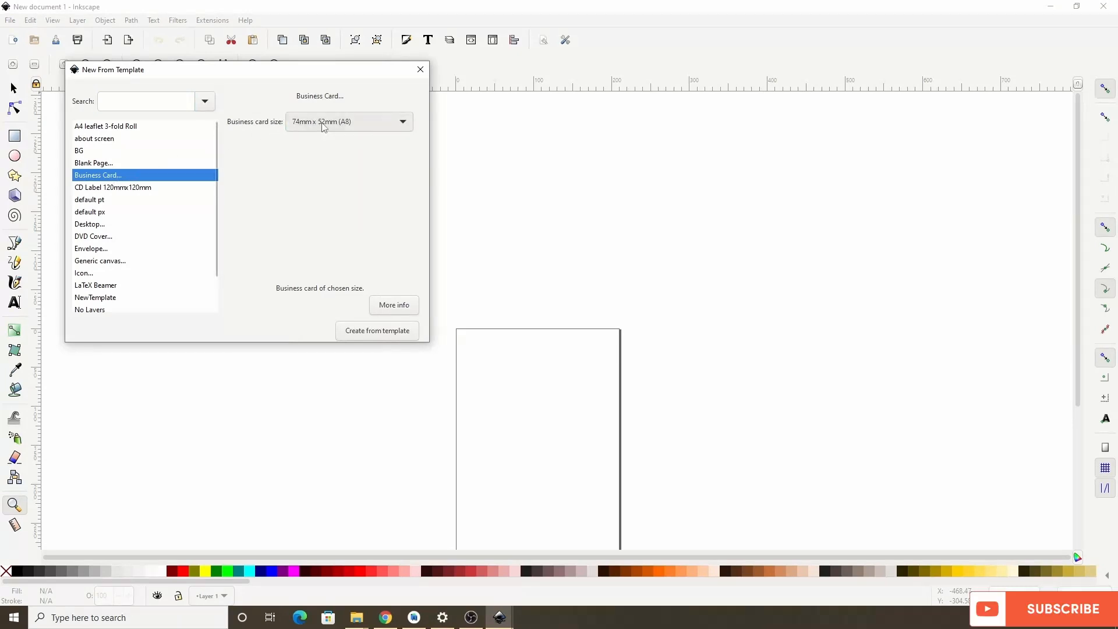
pyautogui.click(375, 331)
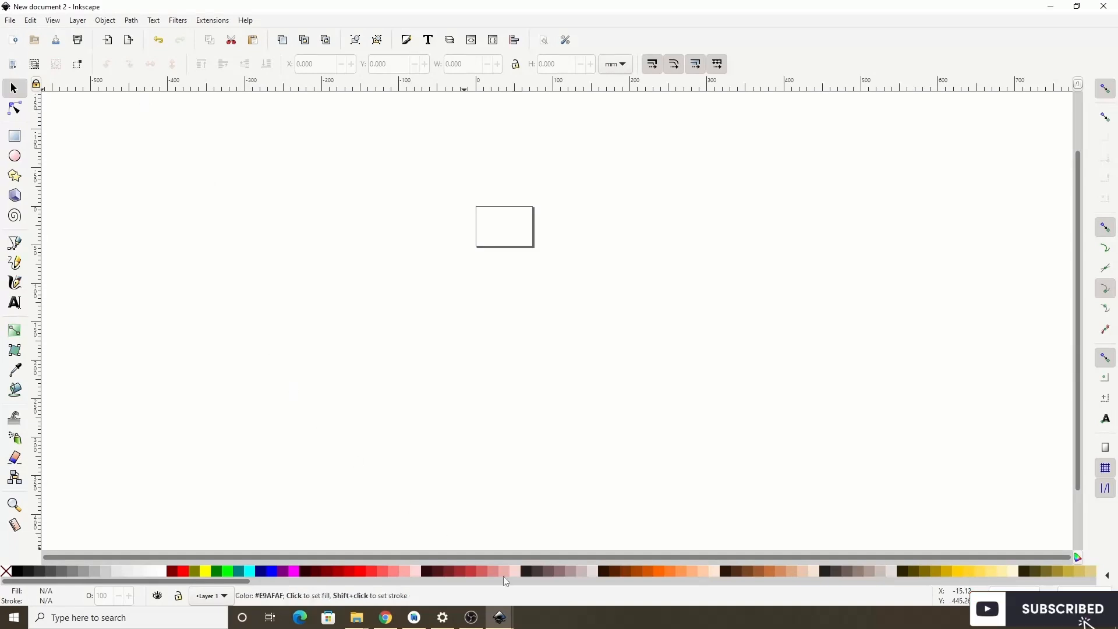
# Check the ways of switching between open document windows and close the business card document
pyautogui.click(507, 622)
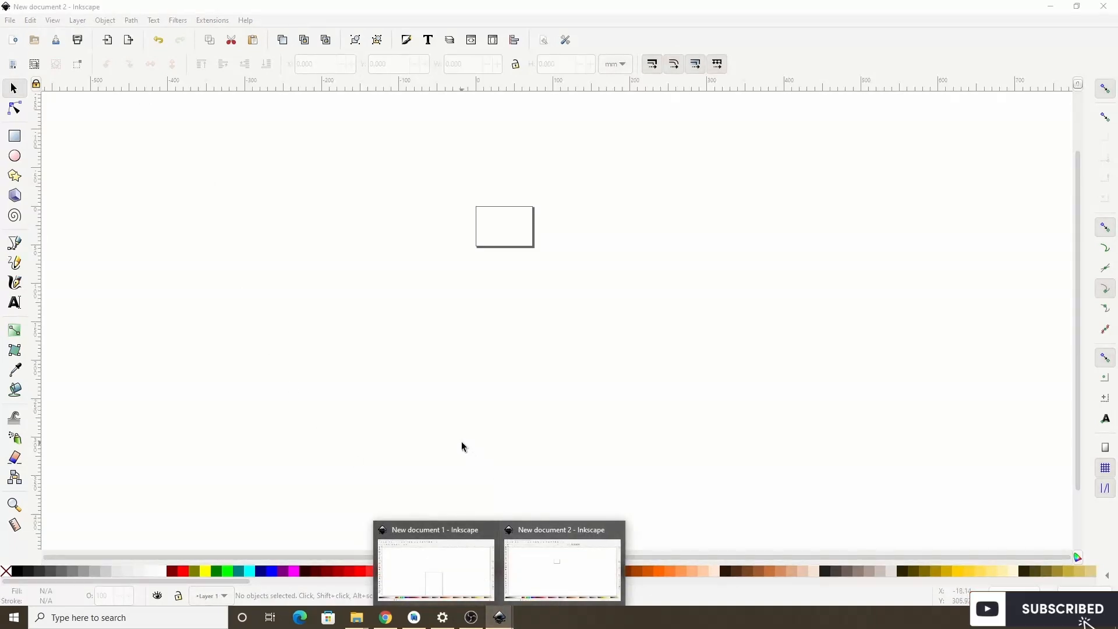
pyautogui.click(52, 20)
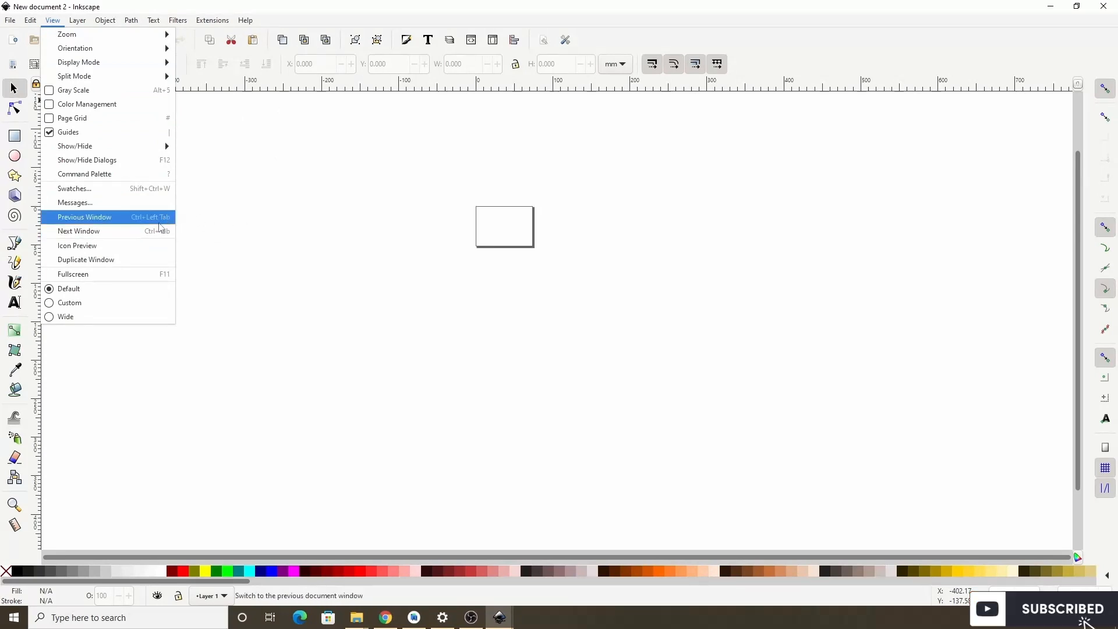
pyautogui.click(288, 12)
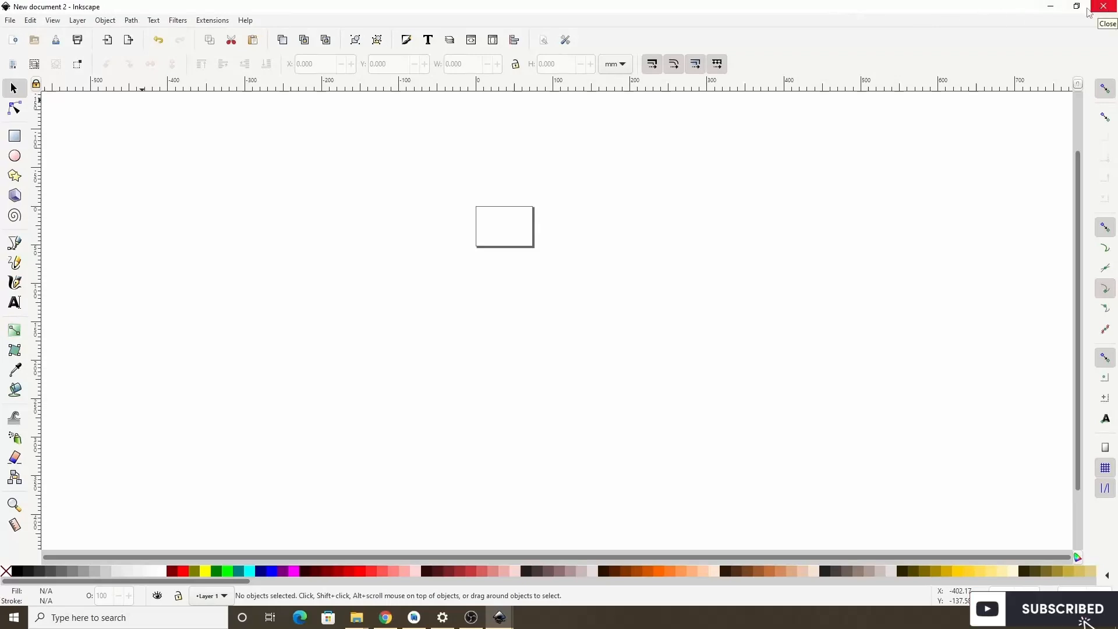
pyautogui.click(10, 21)
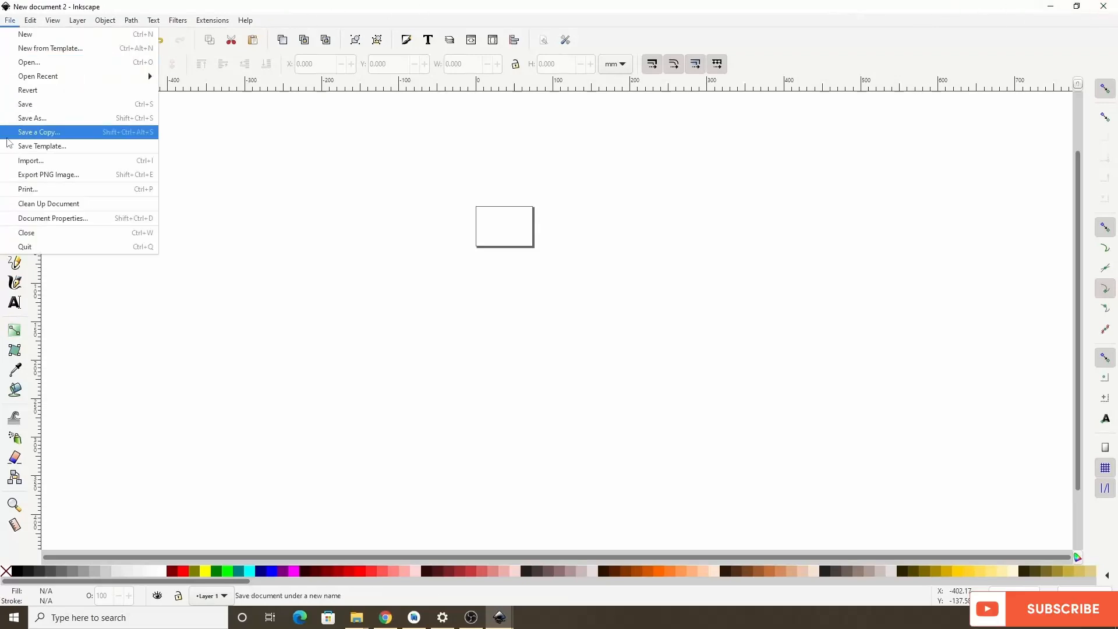
pyautogui.click(35, 235)
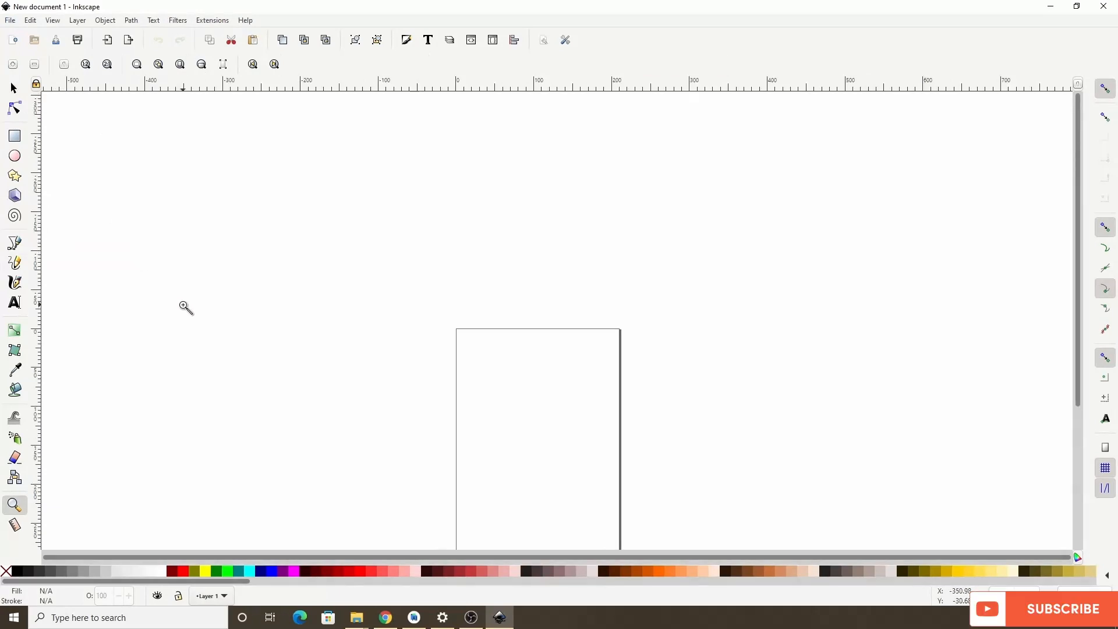
# Open the document properties and switch the display units to px and back to mm
pyautogui.scroll(-4, 198, 320)
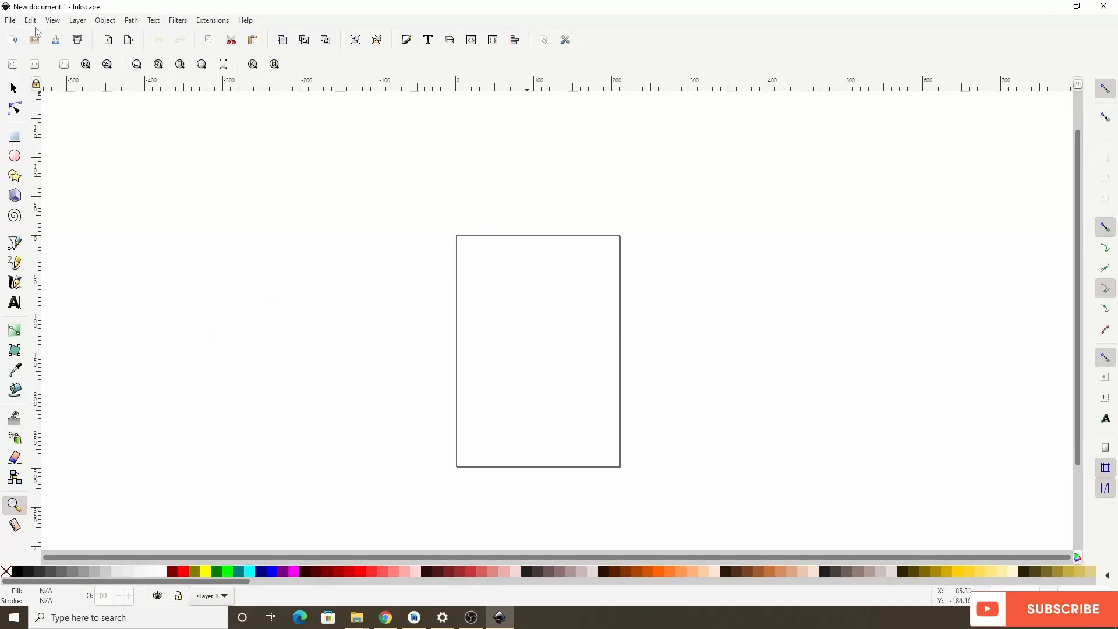
pyautogui.click(9, 21)
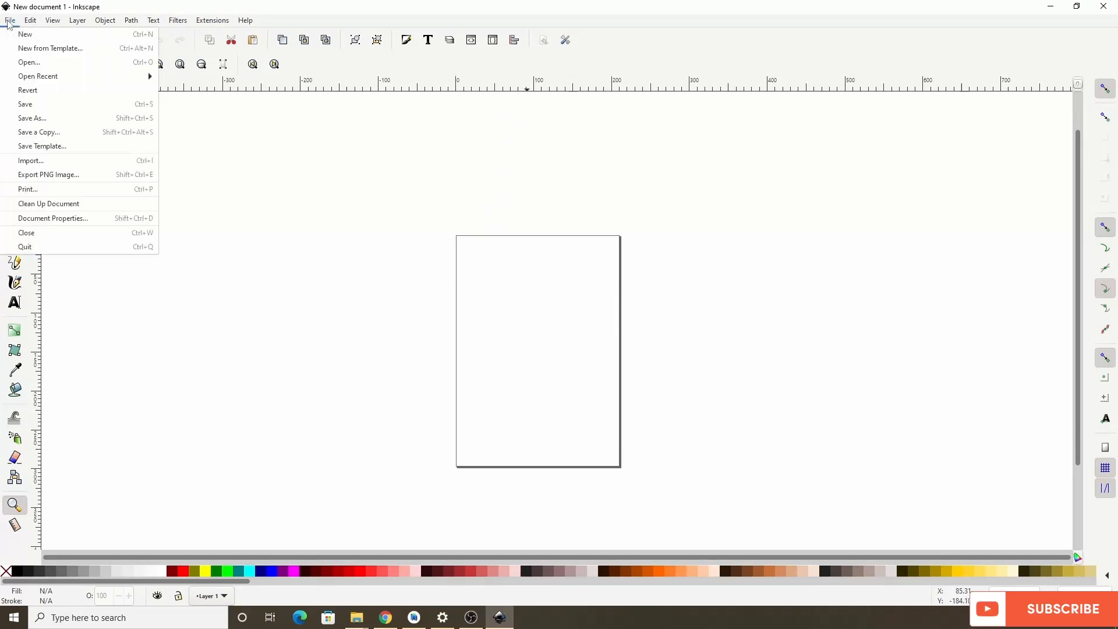
pyautogui.click(62, 220)
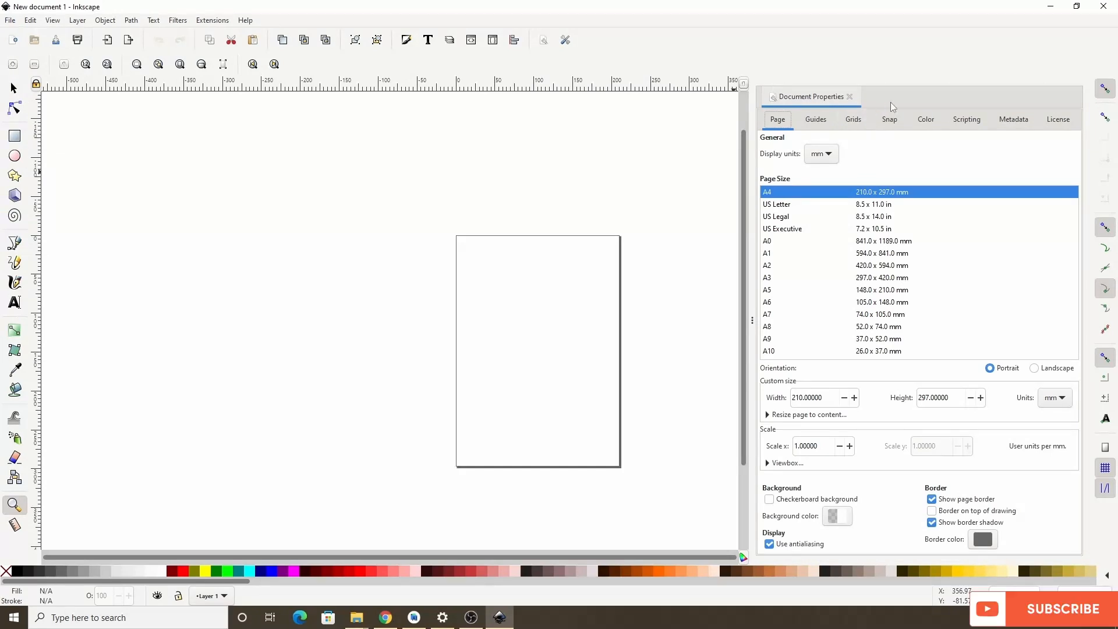
pyautogui.click(822, 156)
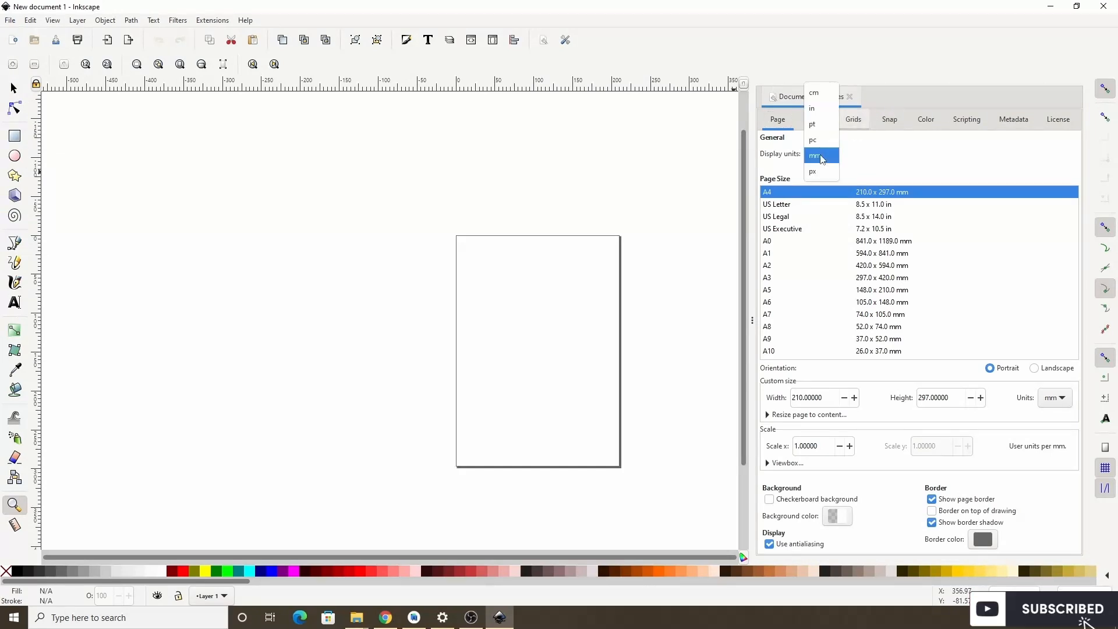
pyautogui.click(819, 172)
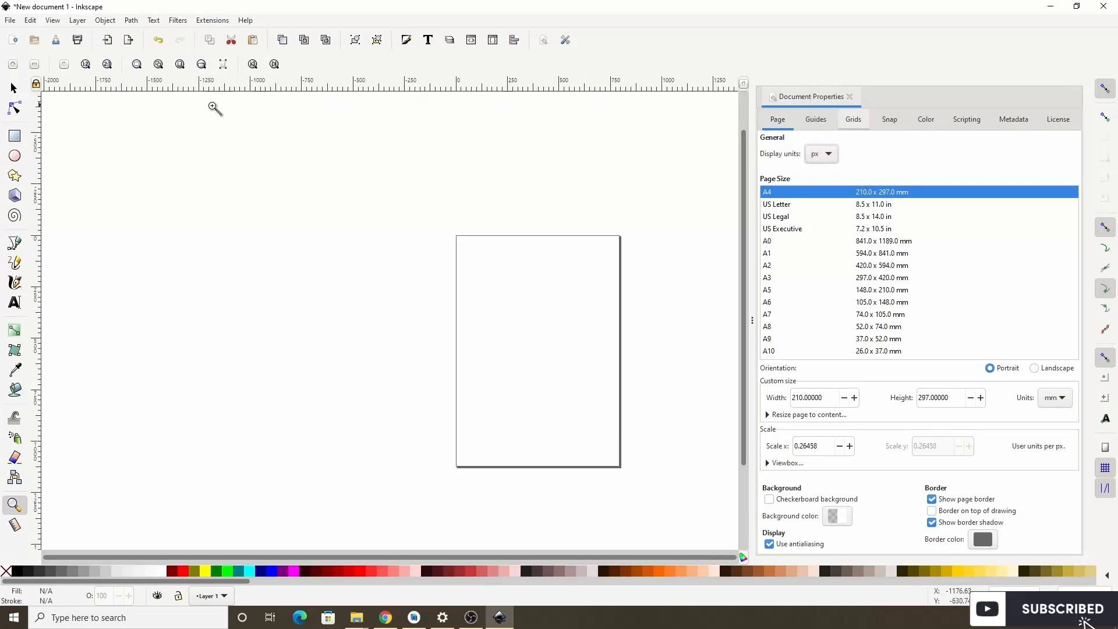
pyautogui.click(822, 152)
pyautogui.click(821, 140)
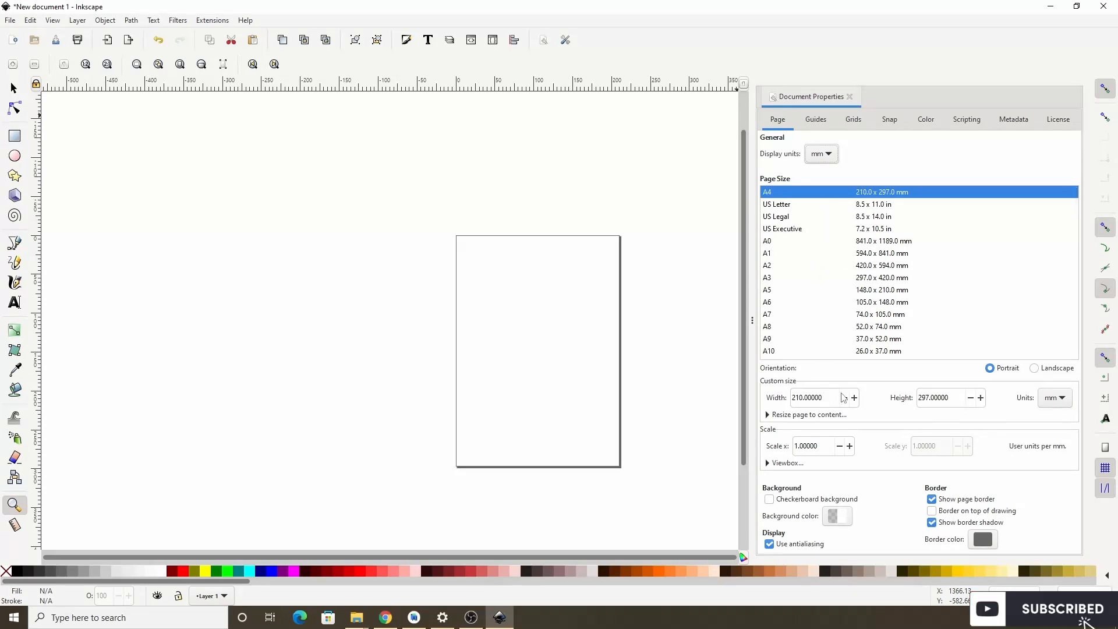
# Set the custom page size to 300 mm wide and 500 mm high
pyautogui.tripleClick(816, 398)
pyautogui.write('300')
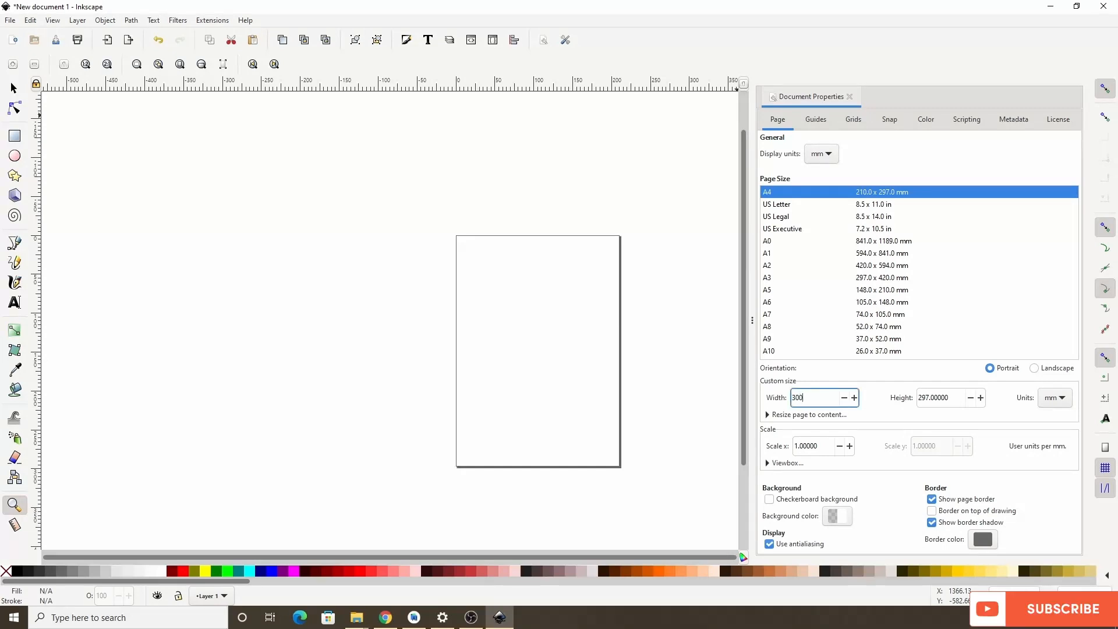
pyautogui.moveTo(919, 398); pyautogui.dragTo(927, 396)
pyautogui.write('500')
pyautogui.press('Return')
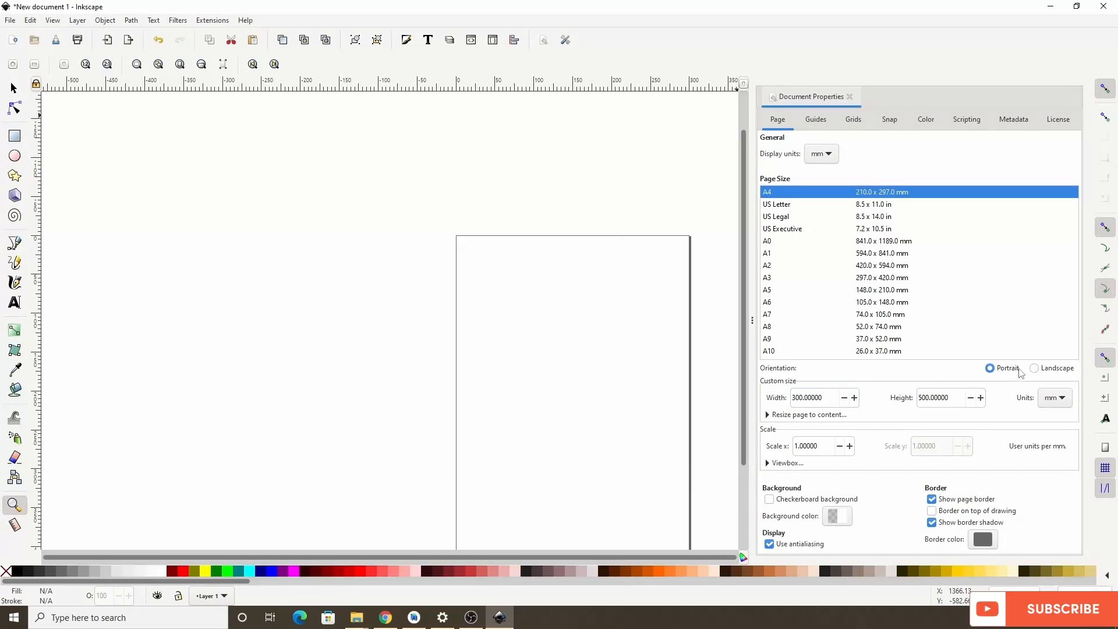
# Expand the resize-page-to-content options, draw a rectangle about 85 × 67 mm and stamp eight copies scattered across and outside the page
pyautogui.click(771, 415)
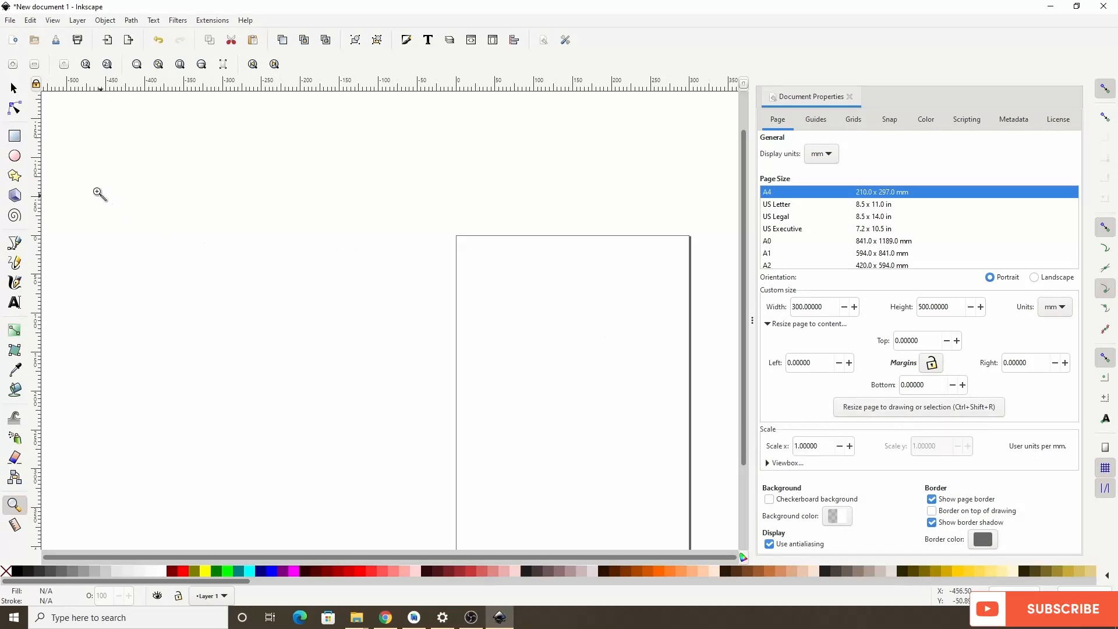
pyautogui.click(17, 138)
pyautogui.moveTo(243, 222); pyautogui.dragTo(492, 219)
pyautogui.click(14, 88)
pyautogui.press('space')
pyautogui.press('space')
pyautogui.press('space')
pyautogui.press('space')
pyautogui.press('space')
pyautogui.moveTo(492, 219); pyautogui.dragTo(537, 289)
pyautogui.moveTo(614, 456); pyautogui.dragTo(655, 298)
pyautogui.click(653, 224)
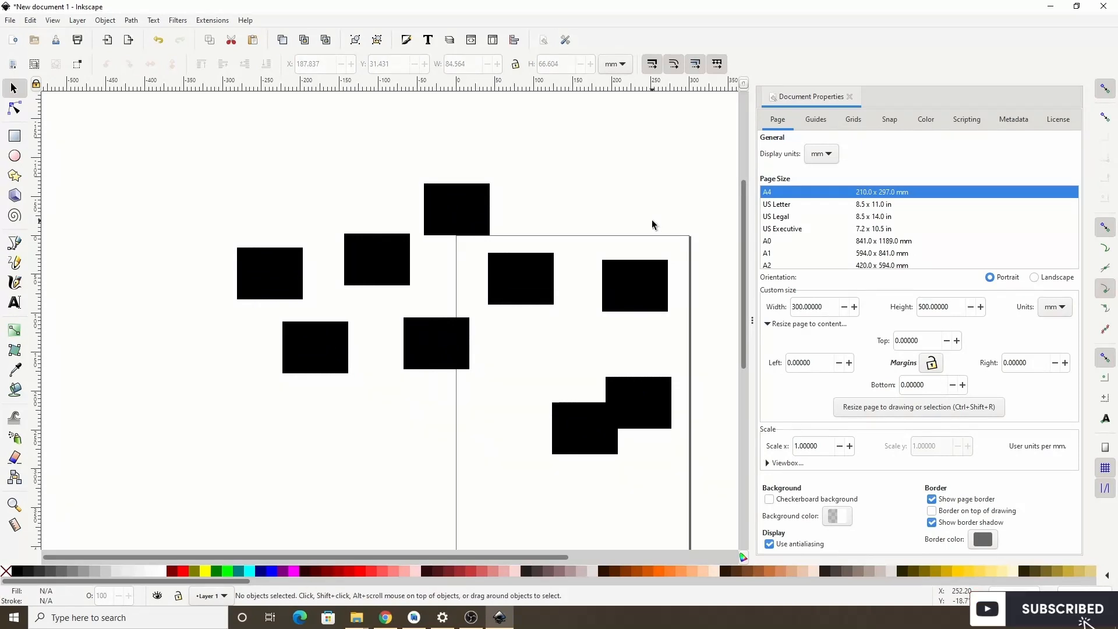
# Resize the page to the whole drawing, and again to only the two rectangles nearest the drawing's middle
pyautogui.click(857, 407)
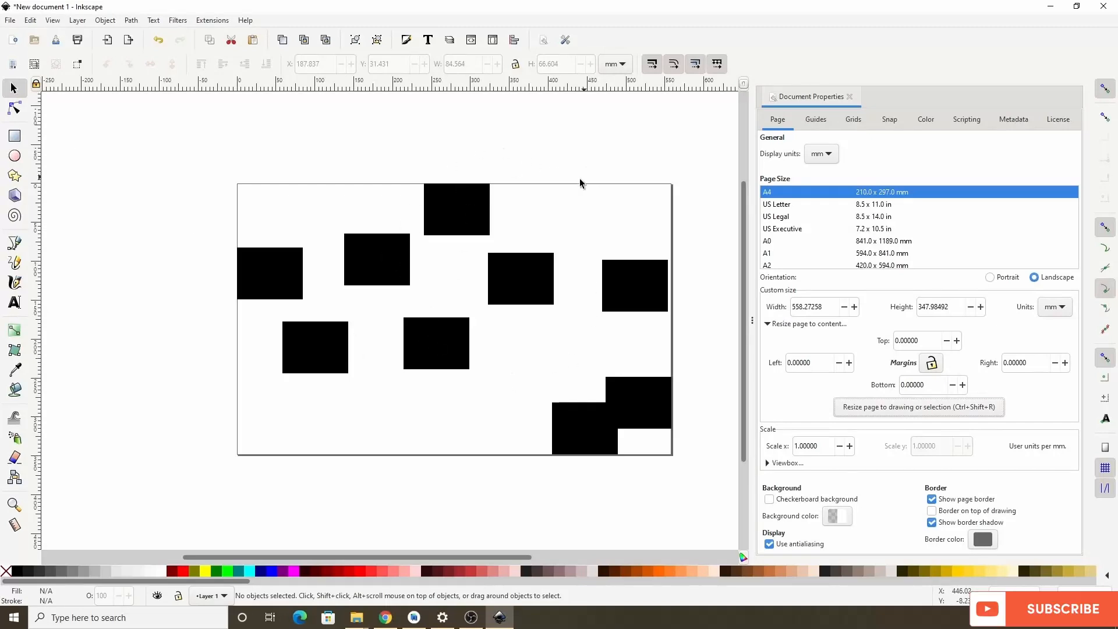
pyautogui.click(423, 329)
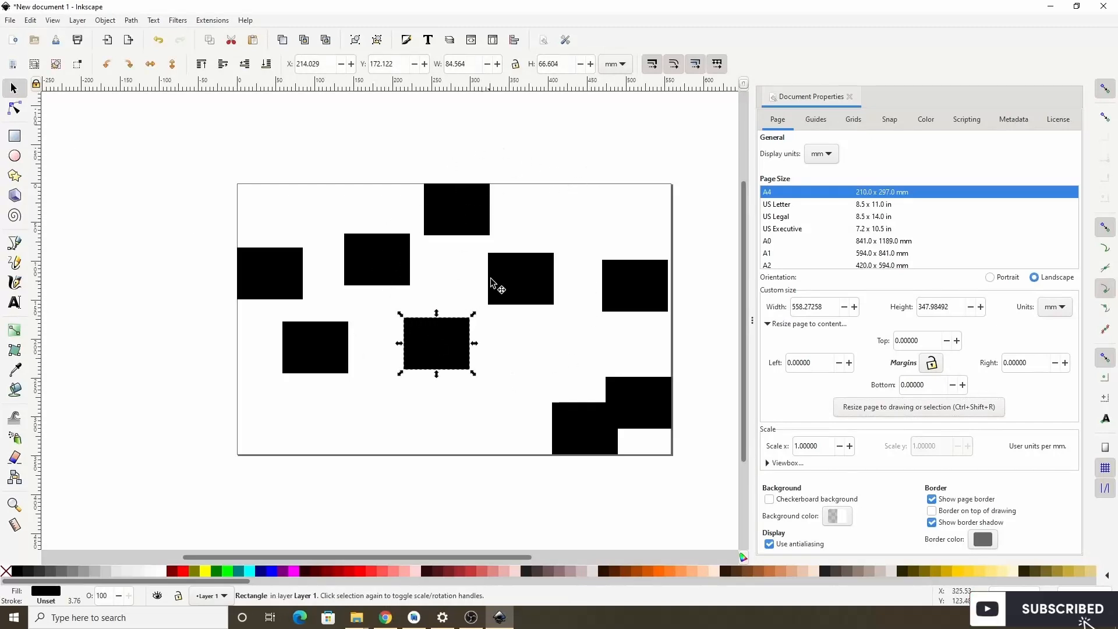
pyautogui.keyDown('shift'); pyautogui.click(516, 288); pyautogui.keyUp('shift')
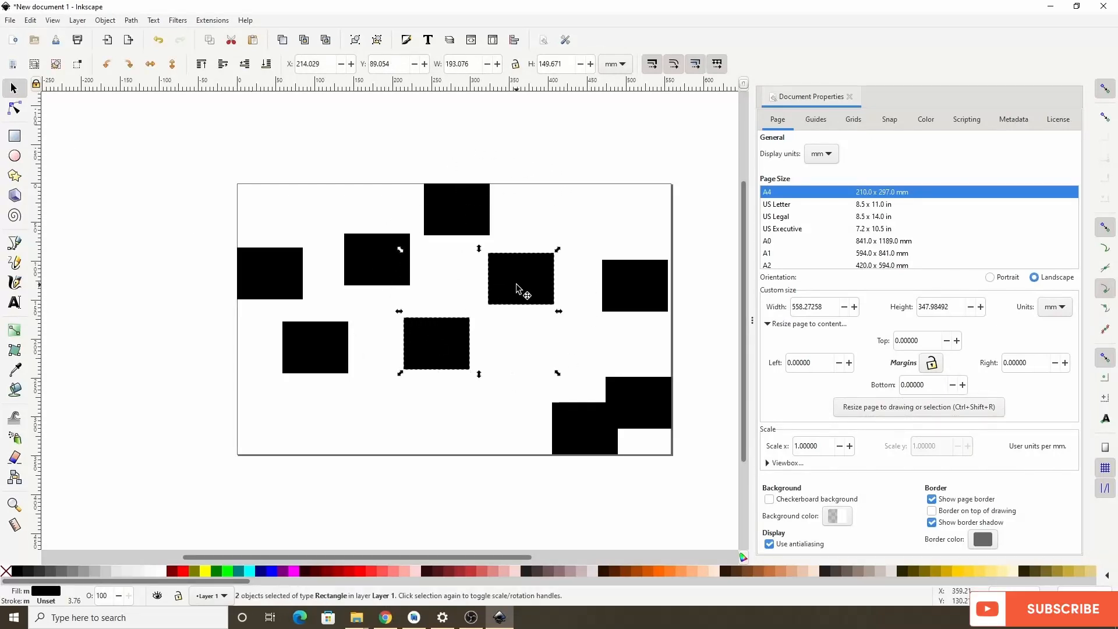
pyautogui.click(850, 407)
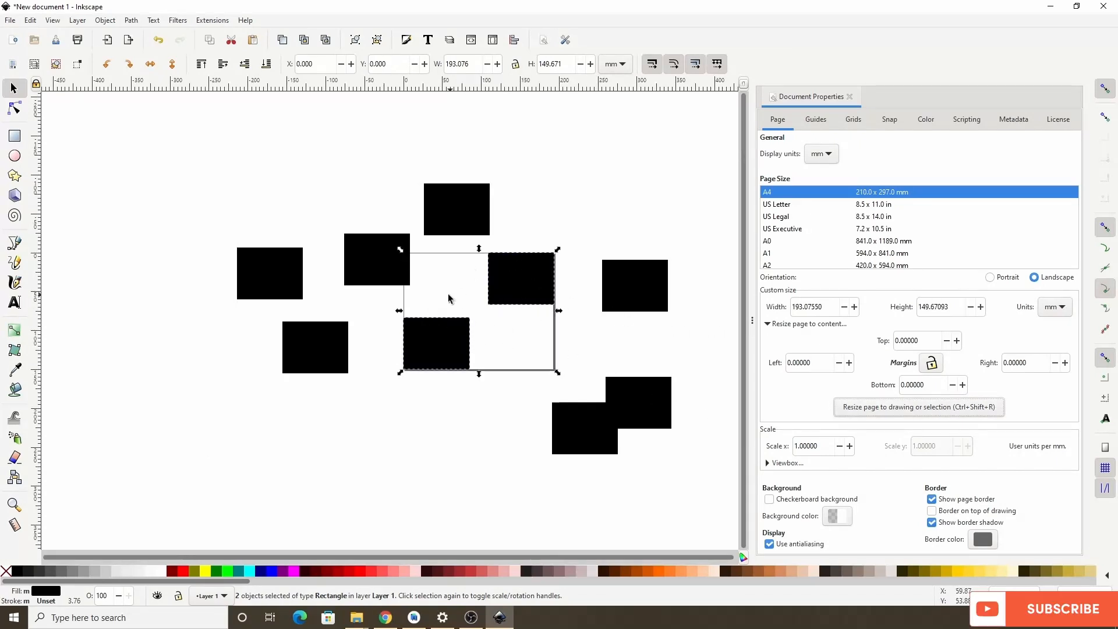
pyautogui.click(30, 20)
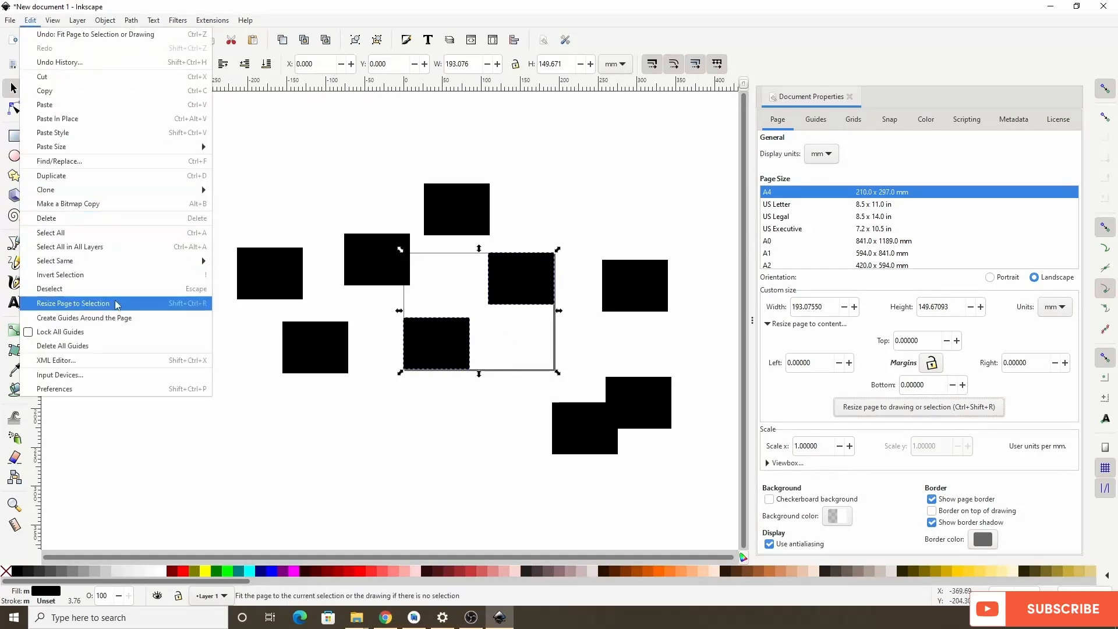
pyautogui.click(958, 174)
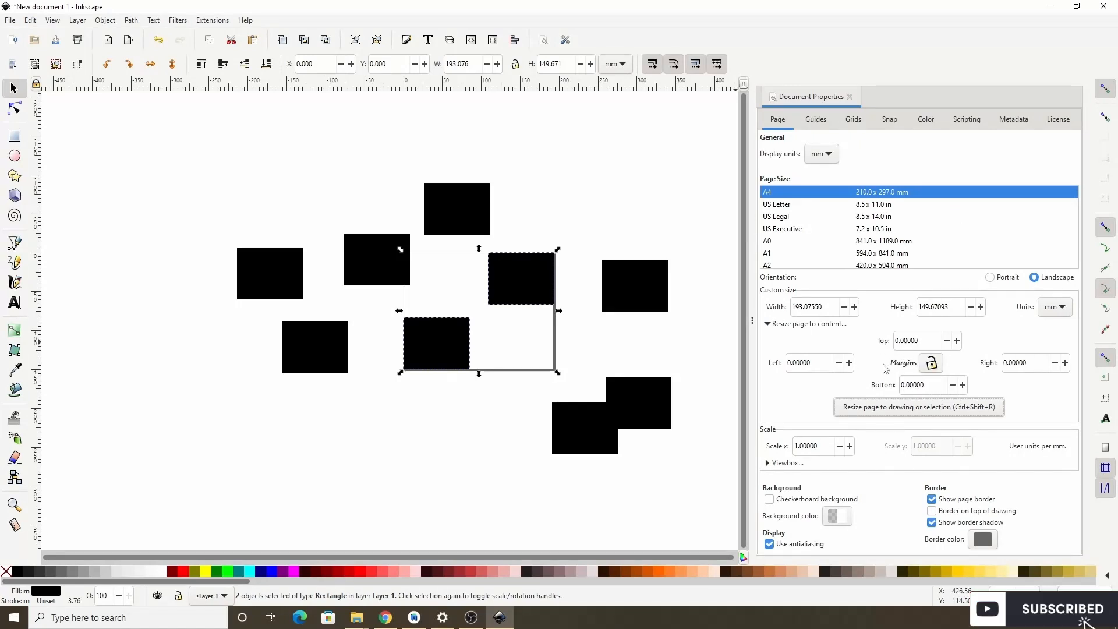
# Lock the page margins together and set them all to 10 mm
pyautogui.click(931, 364)
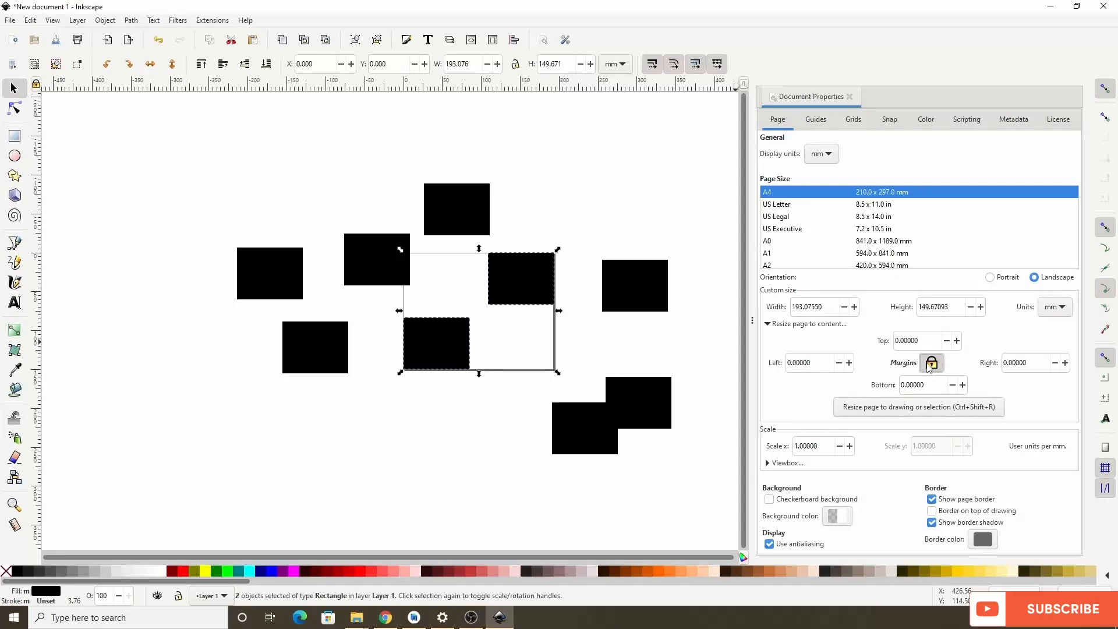
pyautogui.click(920, 341)
pyautogui.doubleClick(920, 342)
pyautogui.write('10')
pyautogui.press('Return')
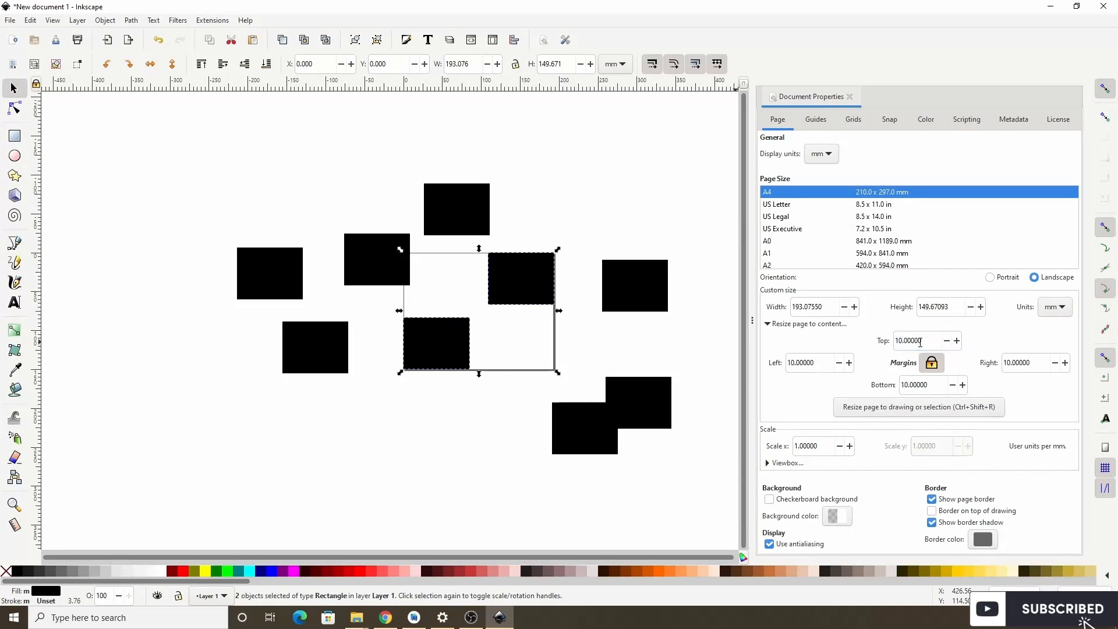
# Resize the page to the two selected rectangles with the set margins, and switch the checkerboard background on and off again
pyautogui.click(930, 411)
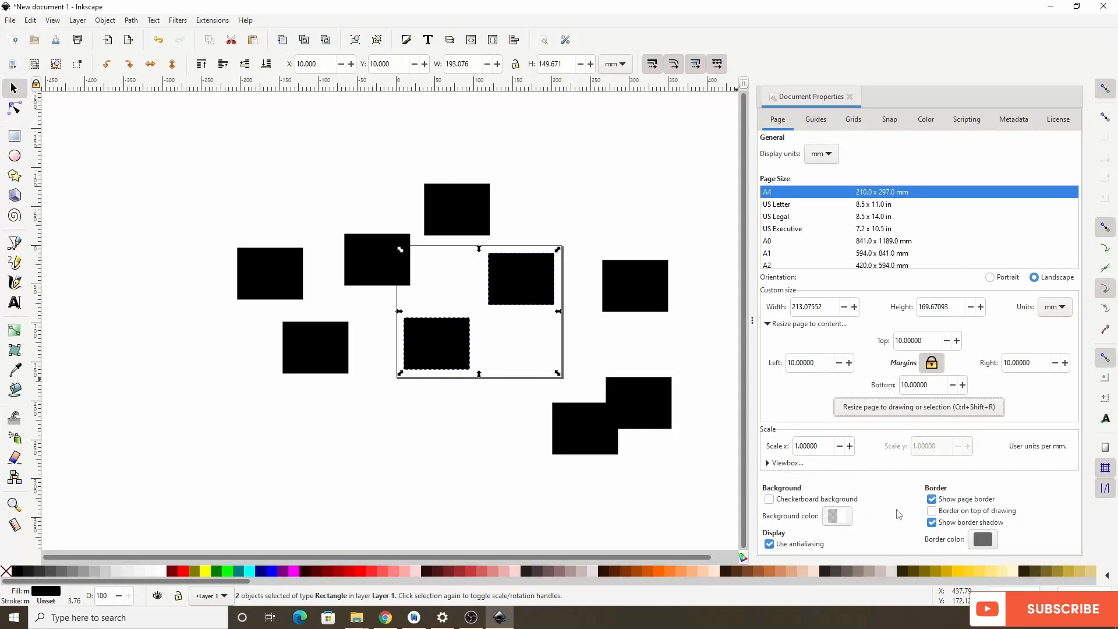
pyautogui.click(811, 504)
pyautogui.click(811, 504)
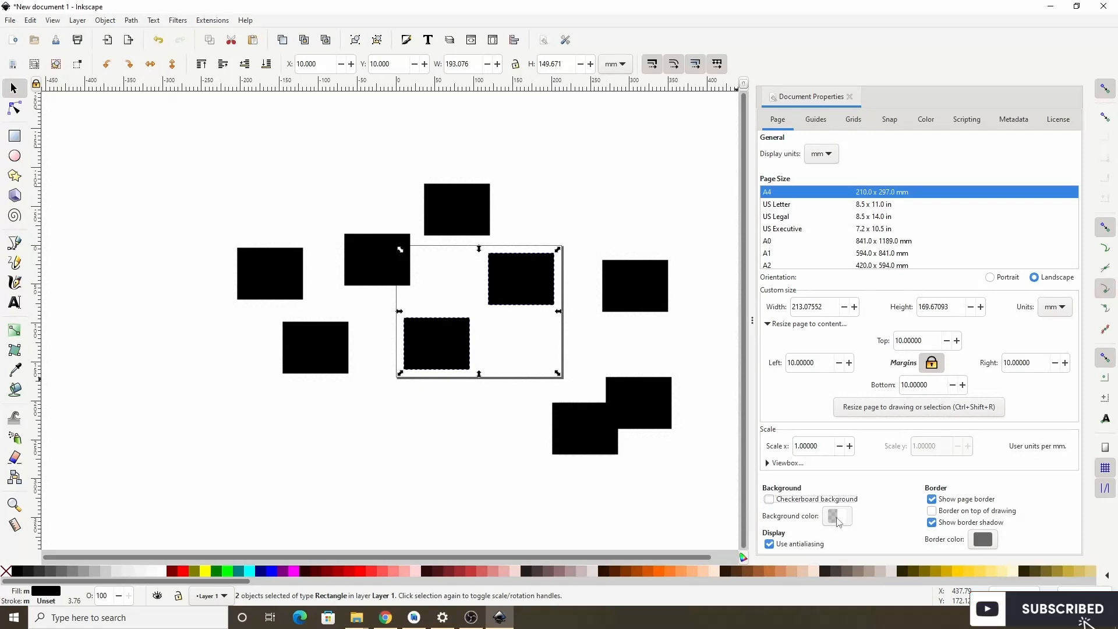
# Set the page background color to light grey by lowering its lightness to 87, with alpha at 0
pyautogui.click(837, 516)
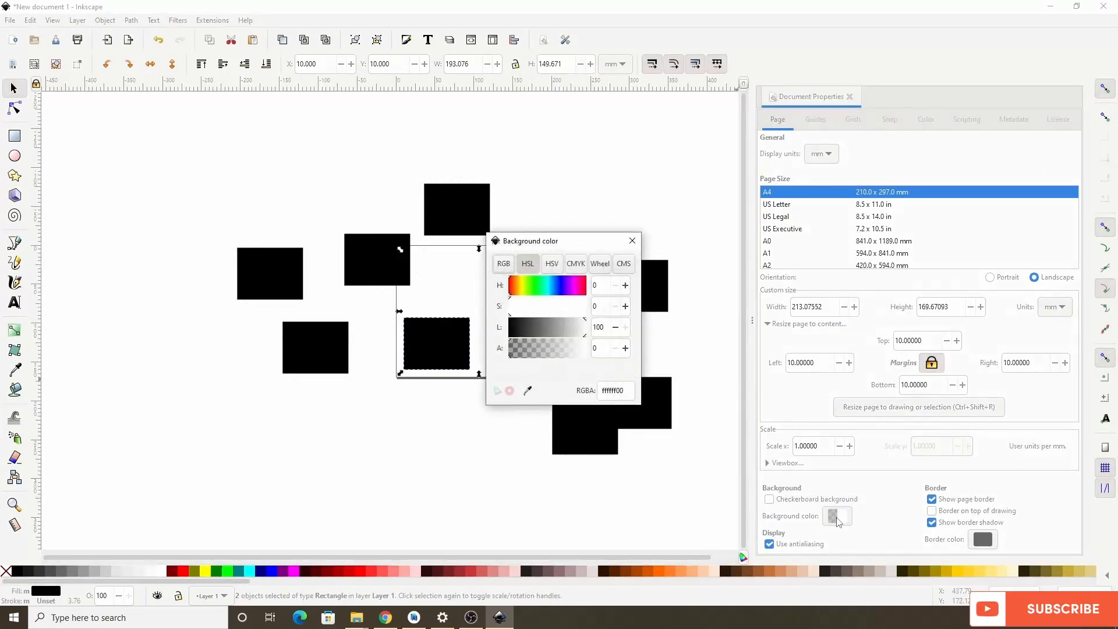
pyautogui.moveTo(543, 326); pyautogui.dragTo(577, 329)
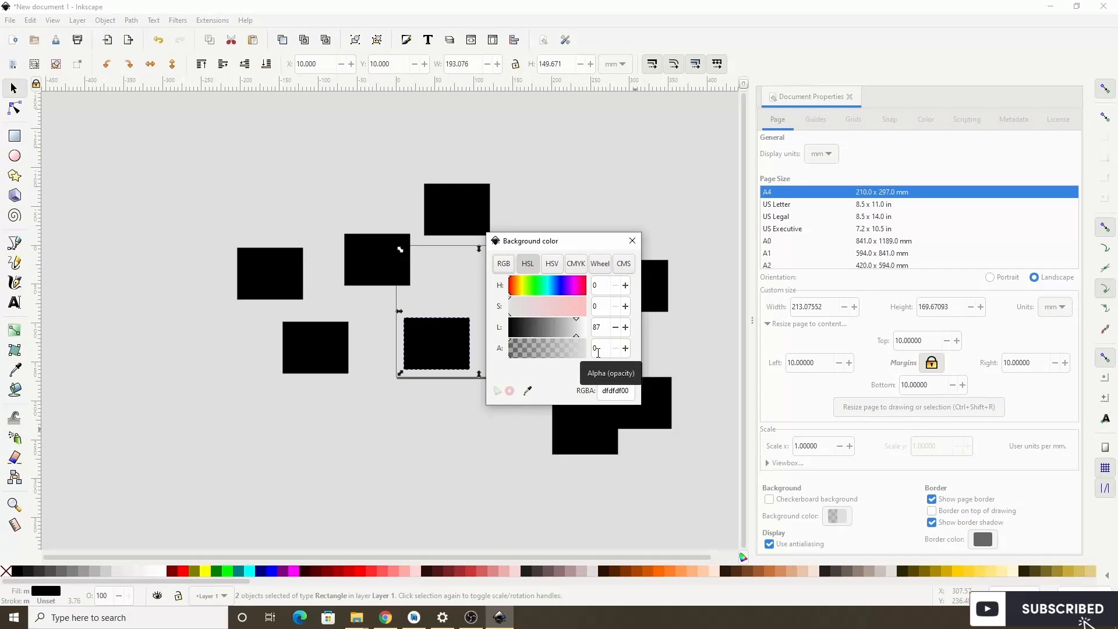
pyautogui.click(557, 356)
pyautogui.moveTo(558, 356); pyautogui.dragTo(502, 355)
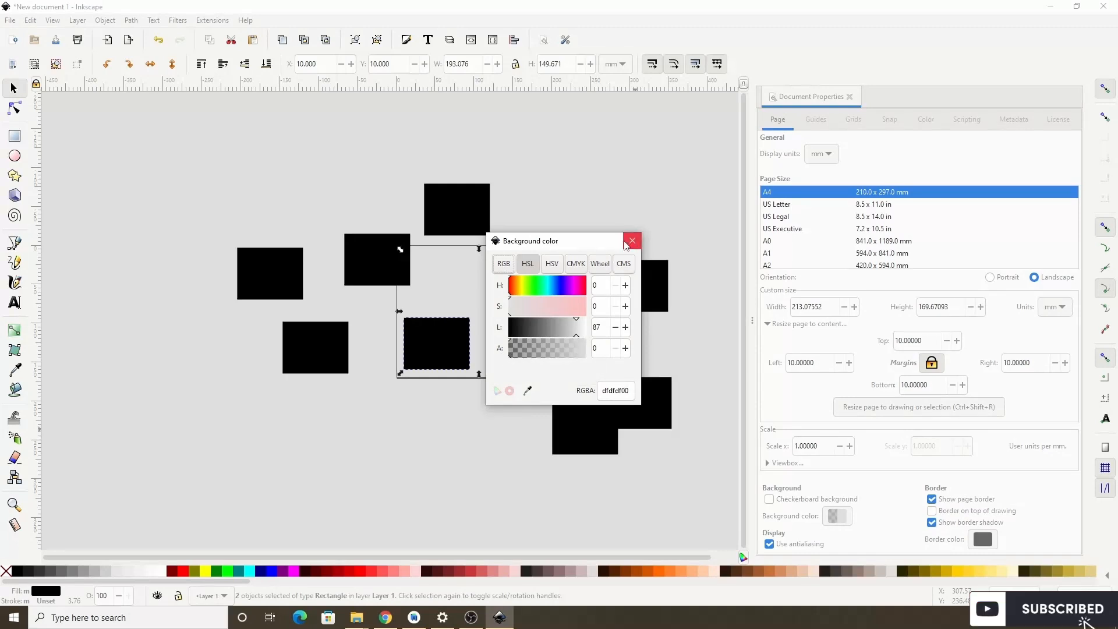
pyautogui.click(631, 241)
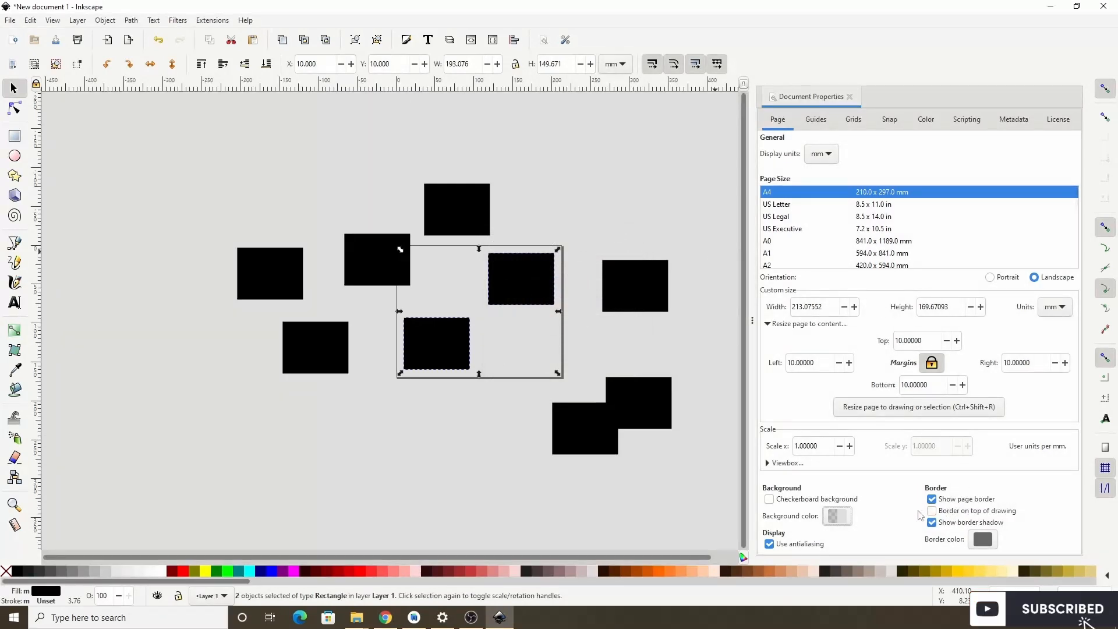
# Hide the page border and show it again
pyautogui.click(931, 499)
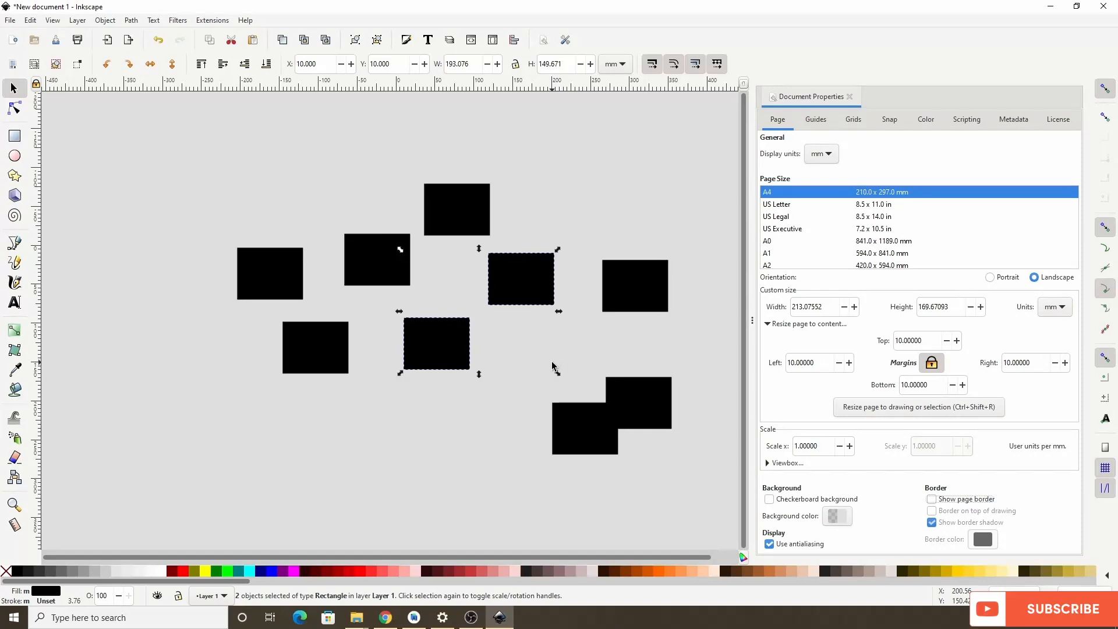
pyautogui.click(931, 499)
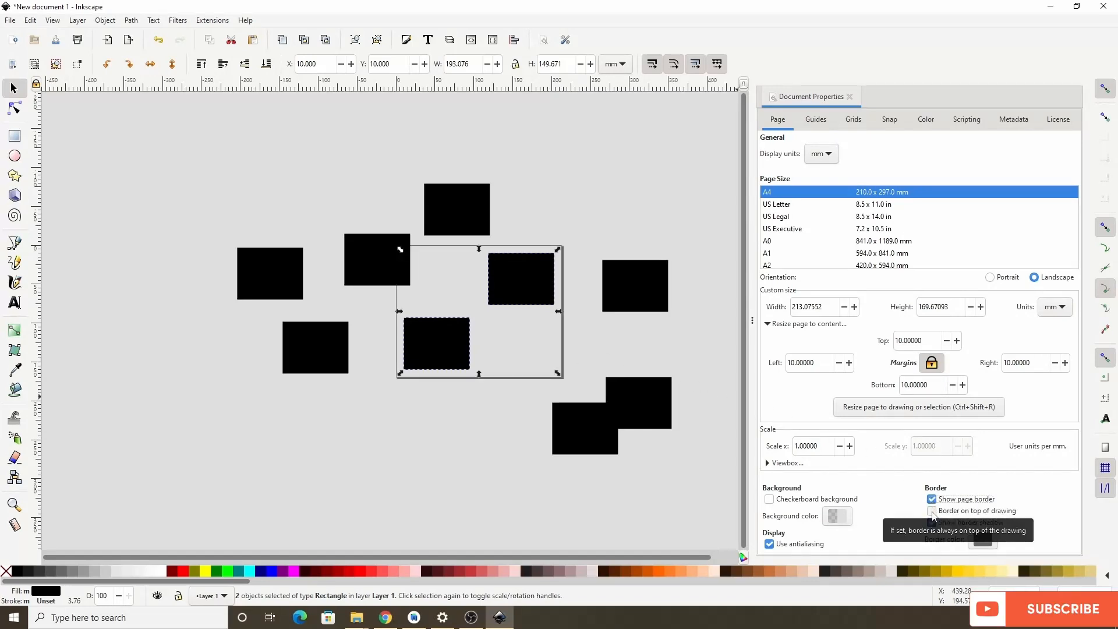
# Fill the page's upper-right rectangle red and move it across the right page edge, to about X 152 mm, Y 15 mm
pyautogui.click(474, 291)
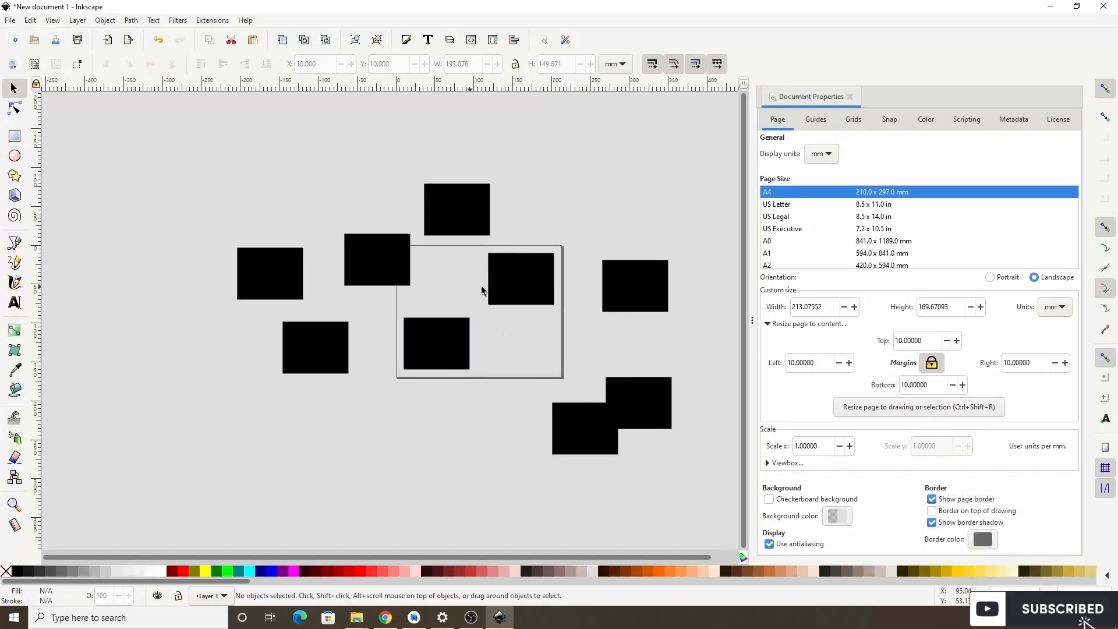
pyautogui.click(500, 288)
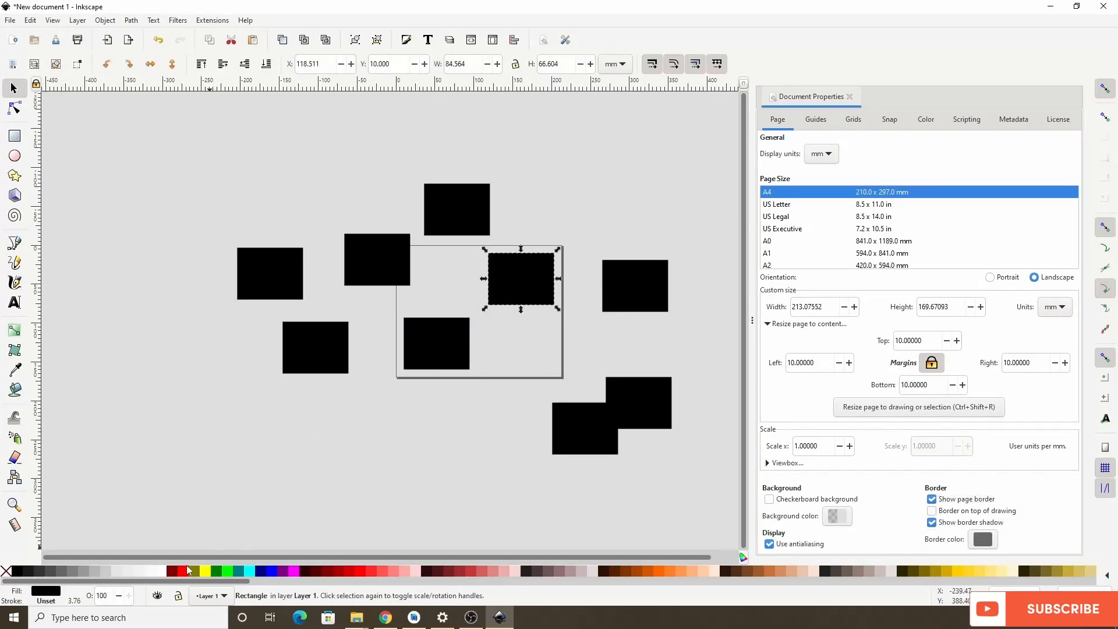
pyautogui.click(187, 573)
pyautogui.moveTo(537, 285); pyautogui.dragTo(564, 289)
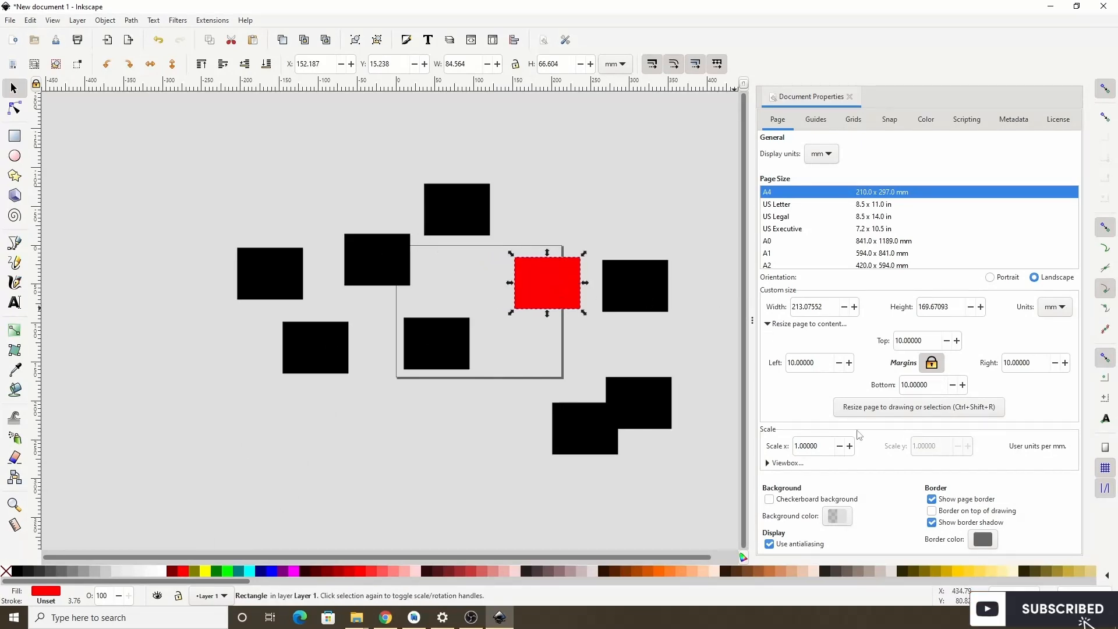
# Put the page border on top of the drawing, and switch the border shadow off and on again
pyautogui.click(932, 510)
pyautogui.click(933, 524)
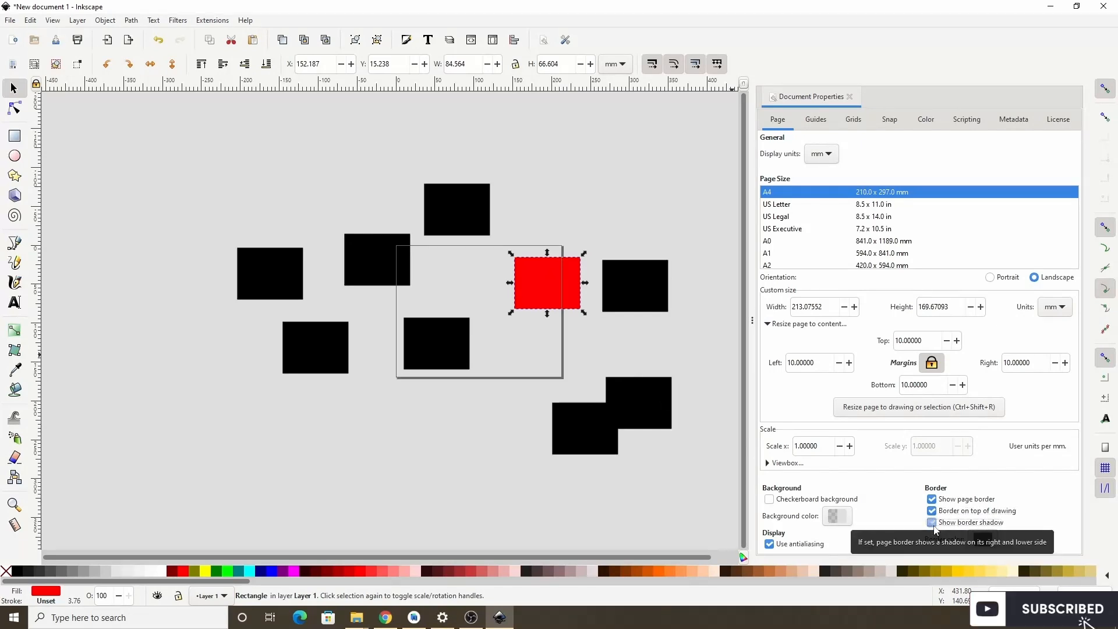
pyautogui.click(934, 525)
pyautogui.click(934, 526)
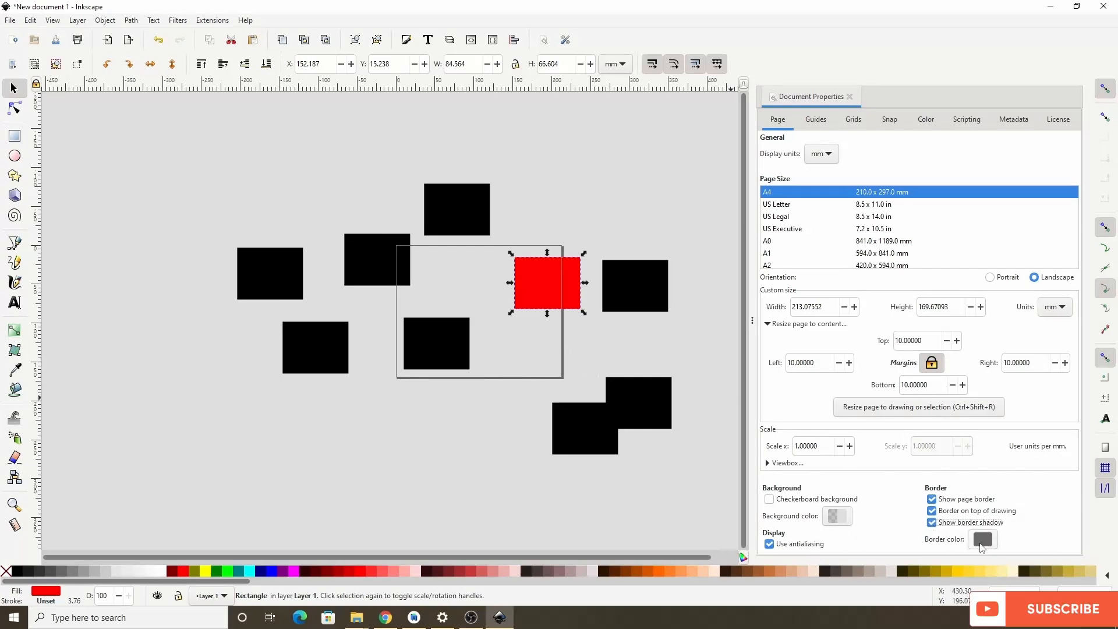
# Change the page border color to a light red with saturation 78 and lightness 59
pyautogui.click(981, 540)
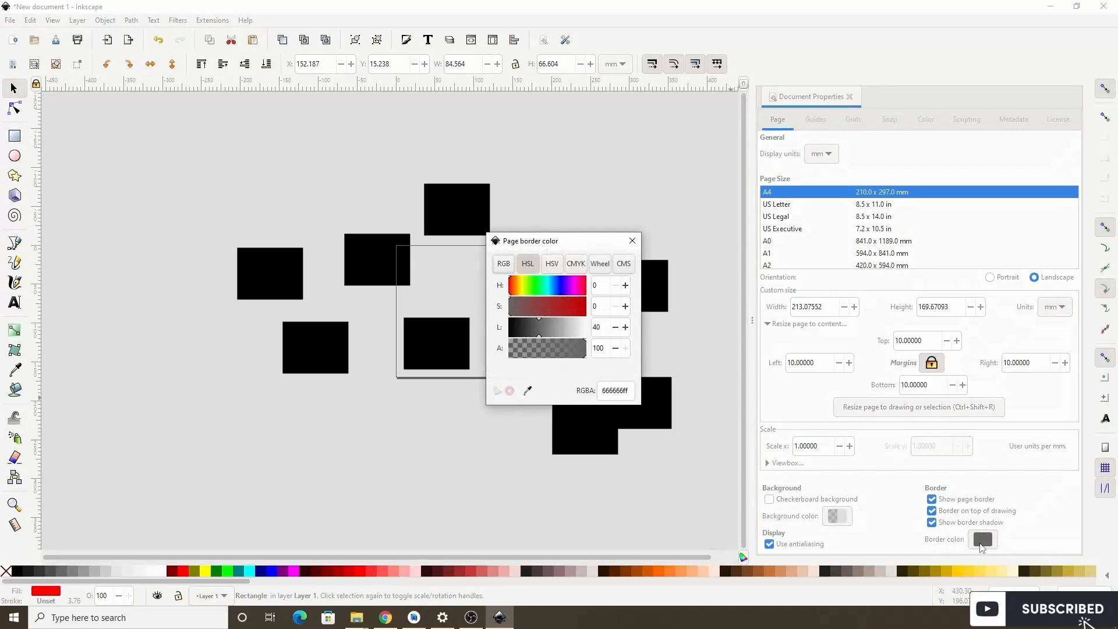
pyautogui.click(570, 312)
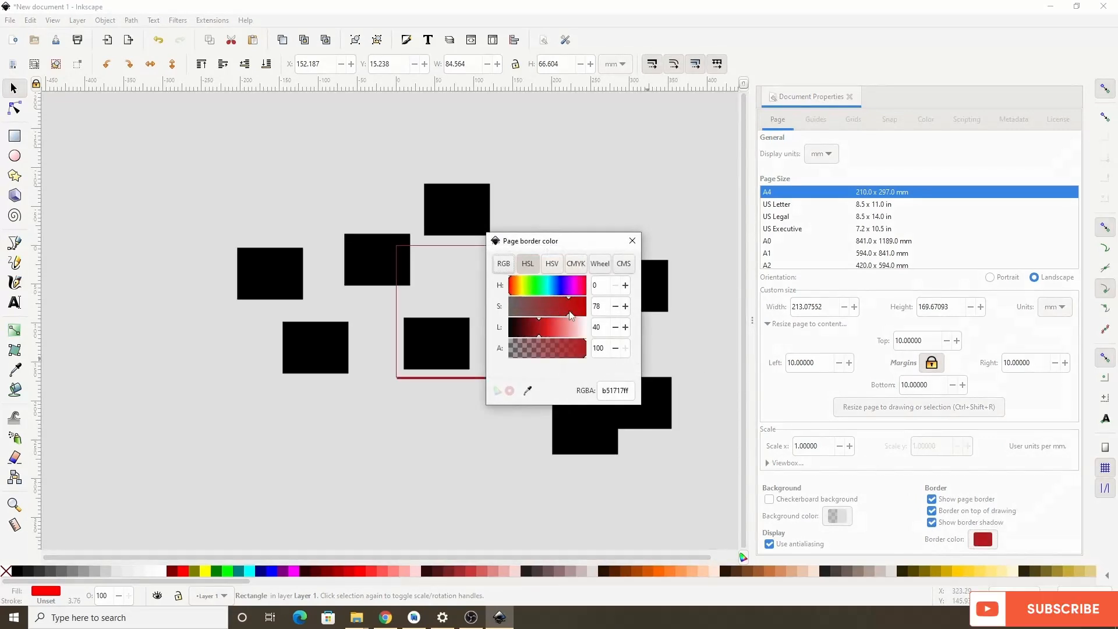
pyautogui.click(559, 327)
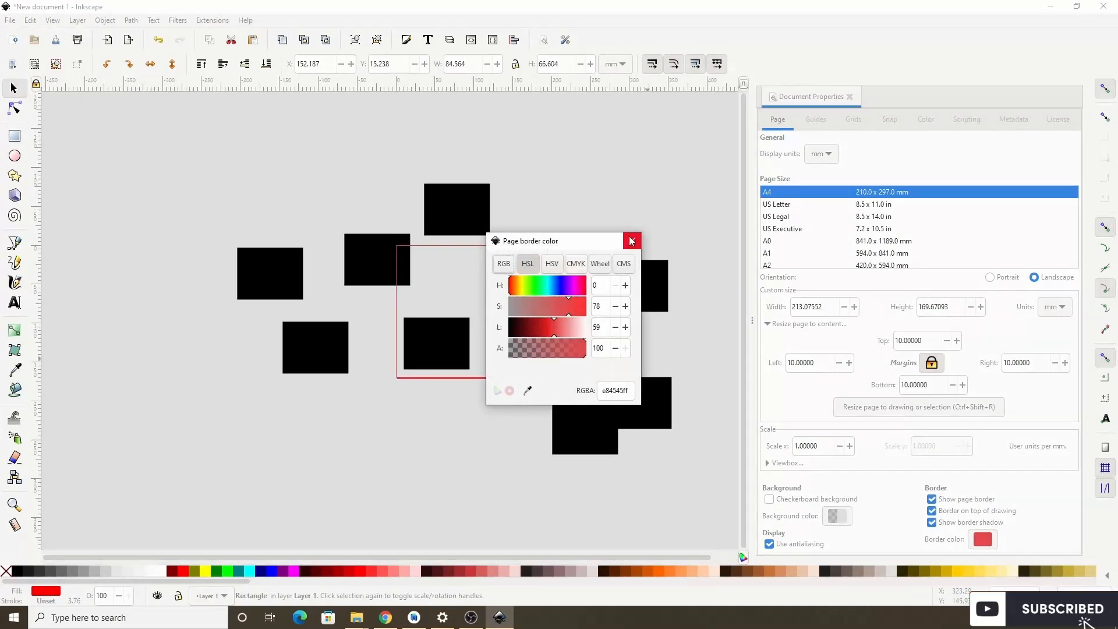
pyautogui.click(632, 240)
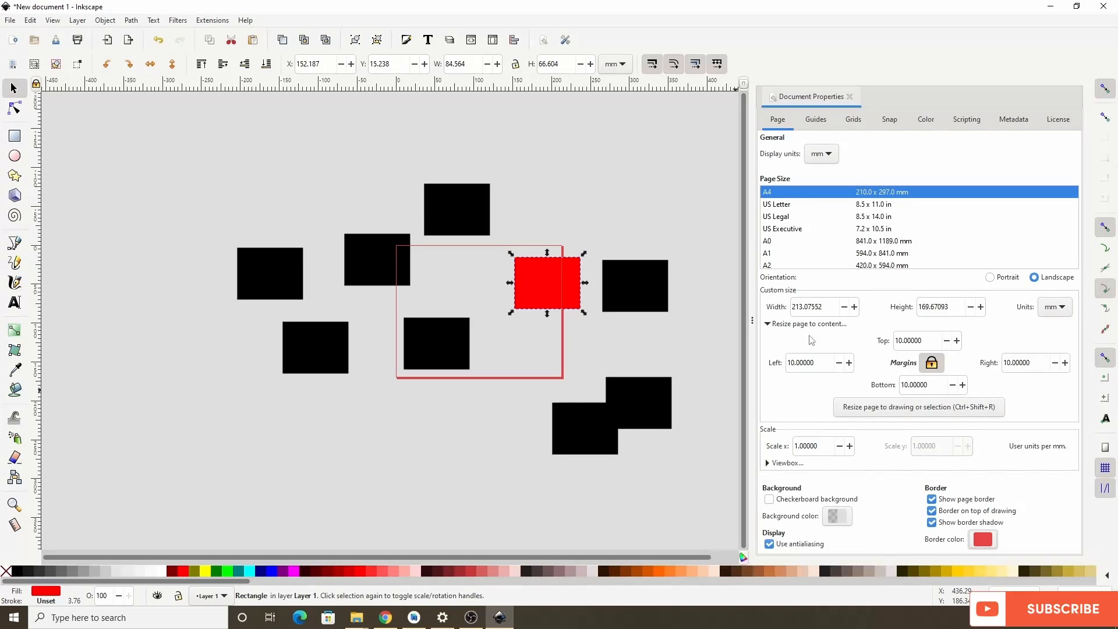
# Look over the guides and grids settings and close the document properties
pyautogui.click(809, 121)
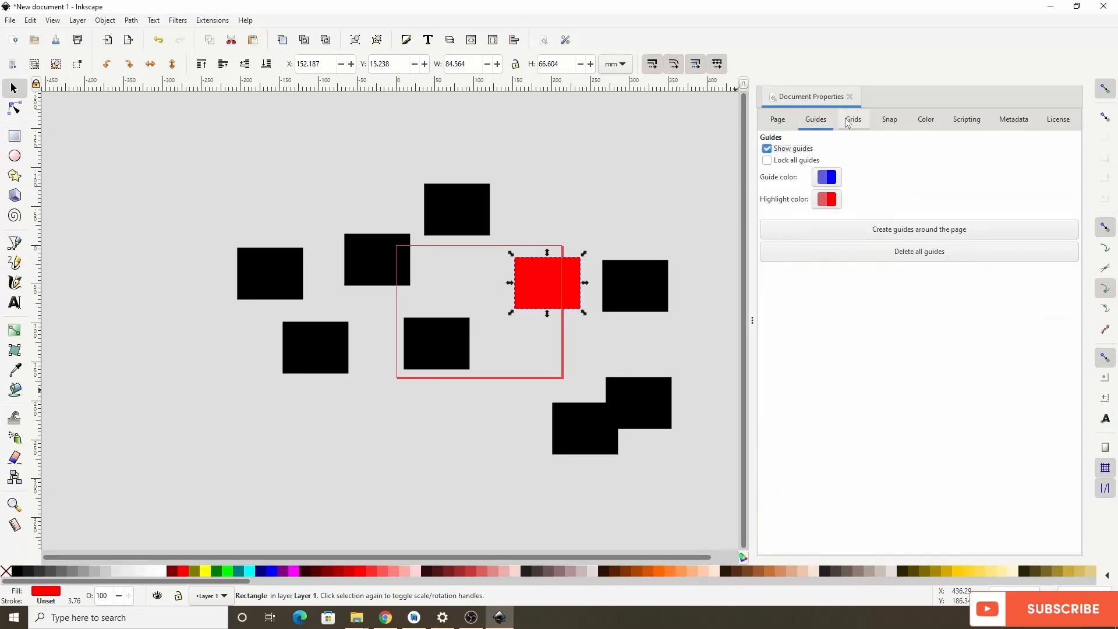
pyautogui.click(851, 121)
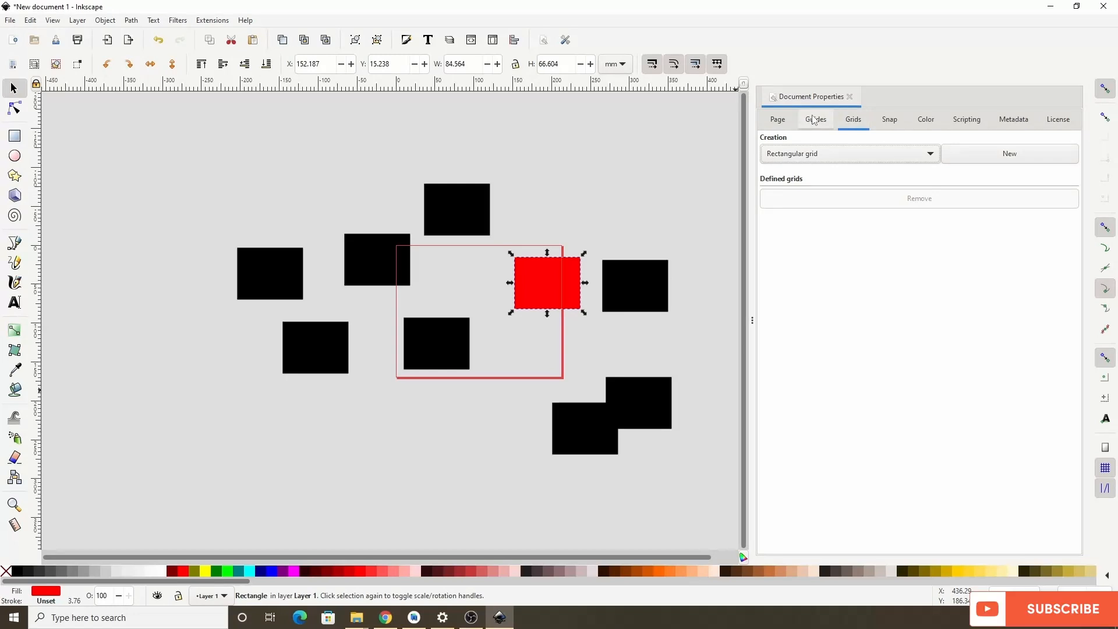
pyautogui.click(850, 96)
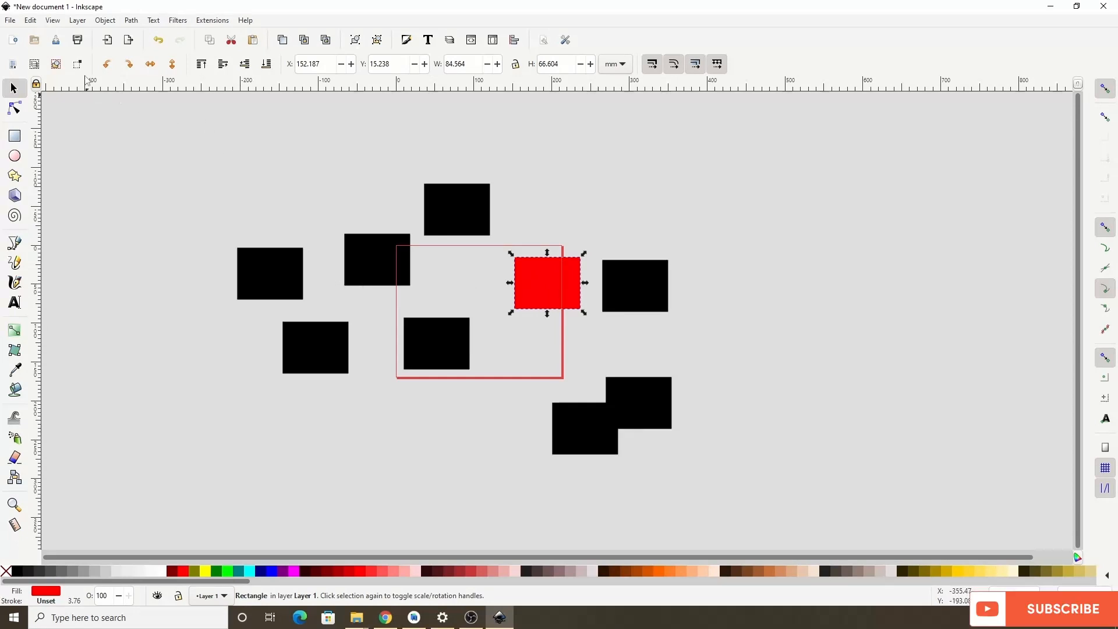
# Save the document as a template named TestTemplate without making it the default
pyautogui.click(11, 21)
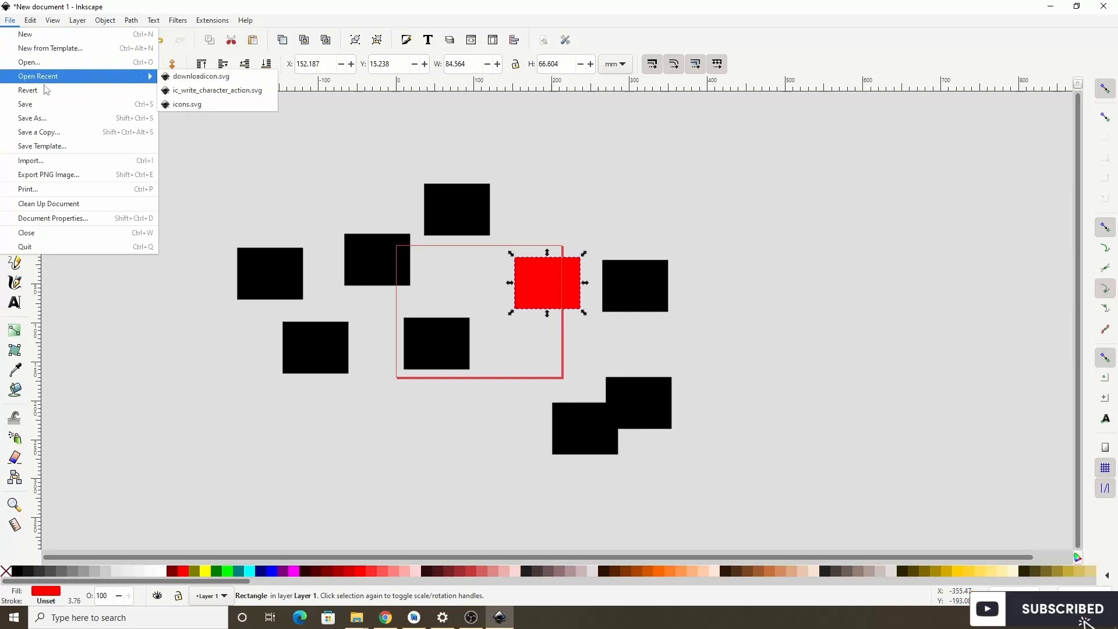
pyautogui.click(43, 146)
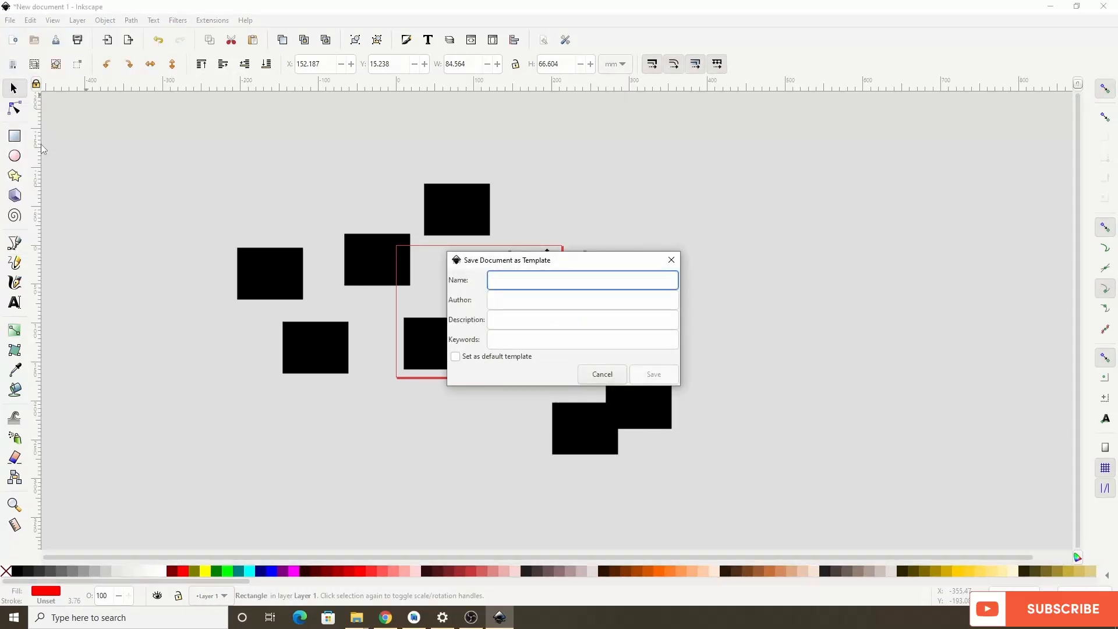
pyautogui.write('TestTemplate')
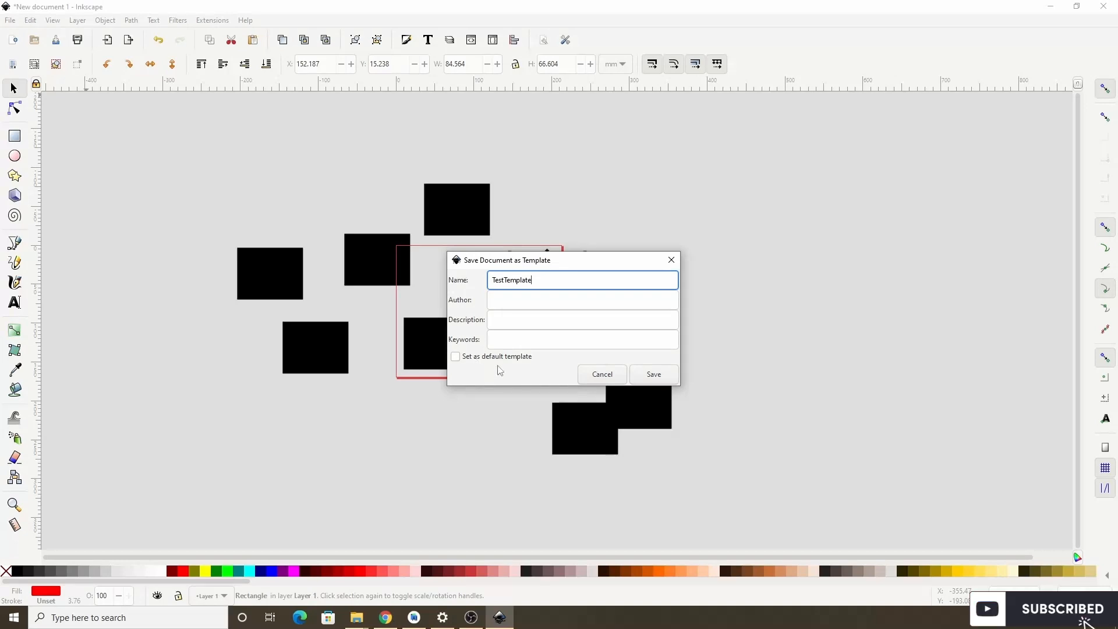
pyautogui.click(637, 377)
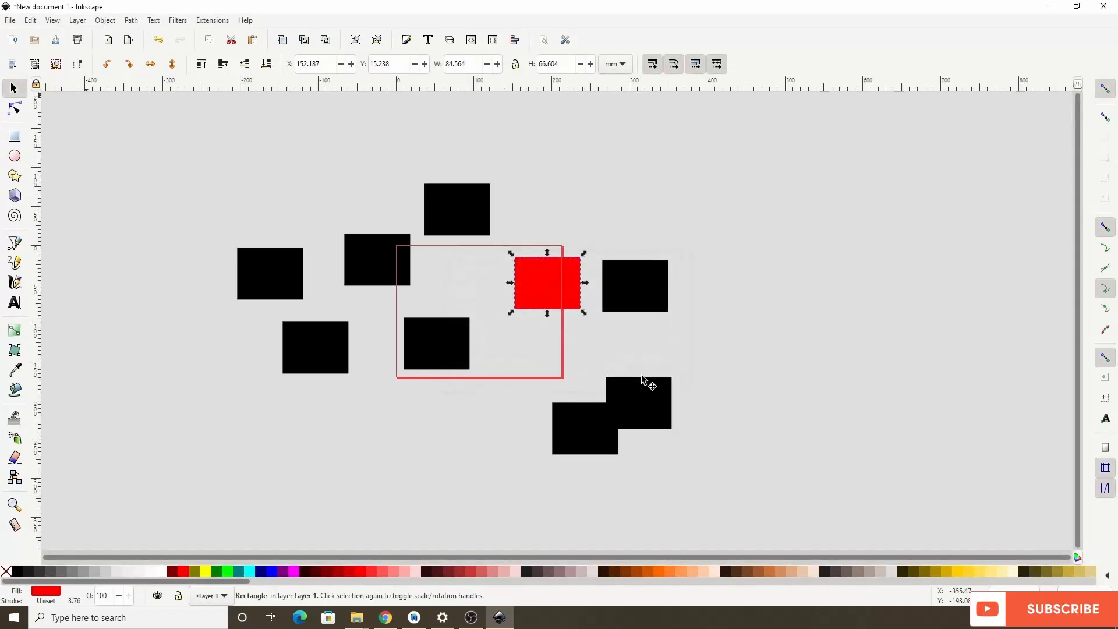
# Create a new document from the TestTemplate template
pyautogui.click(10, 20)
pyautogui.click(36, 48)
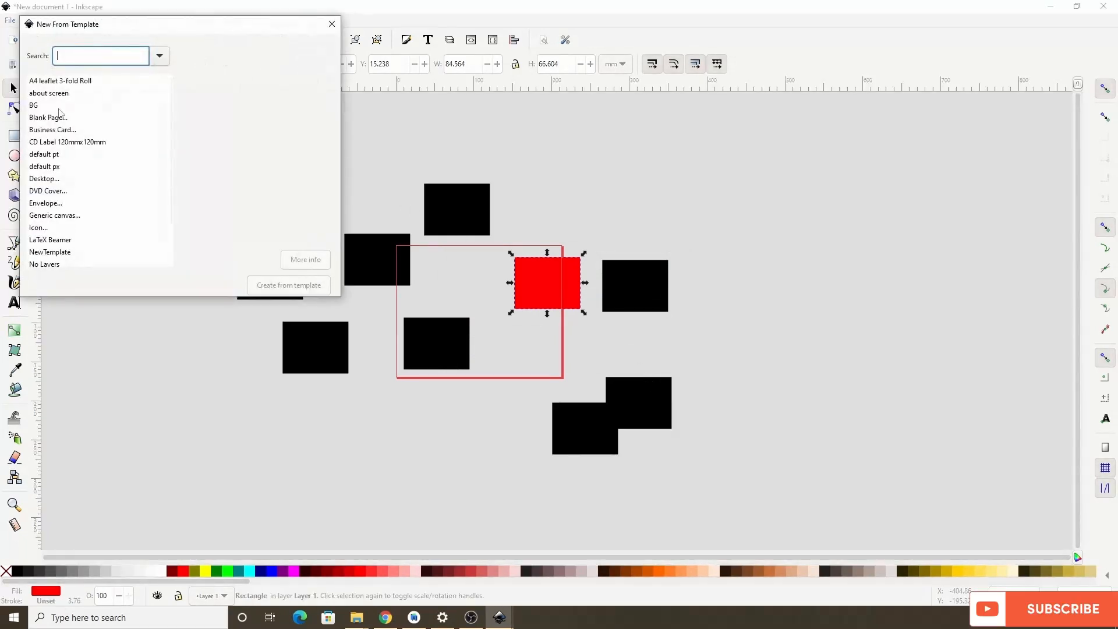
pyautogui.scroll(-2, 79, 202)
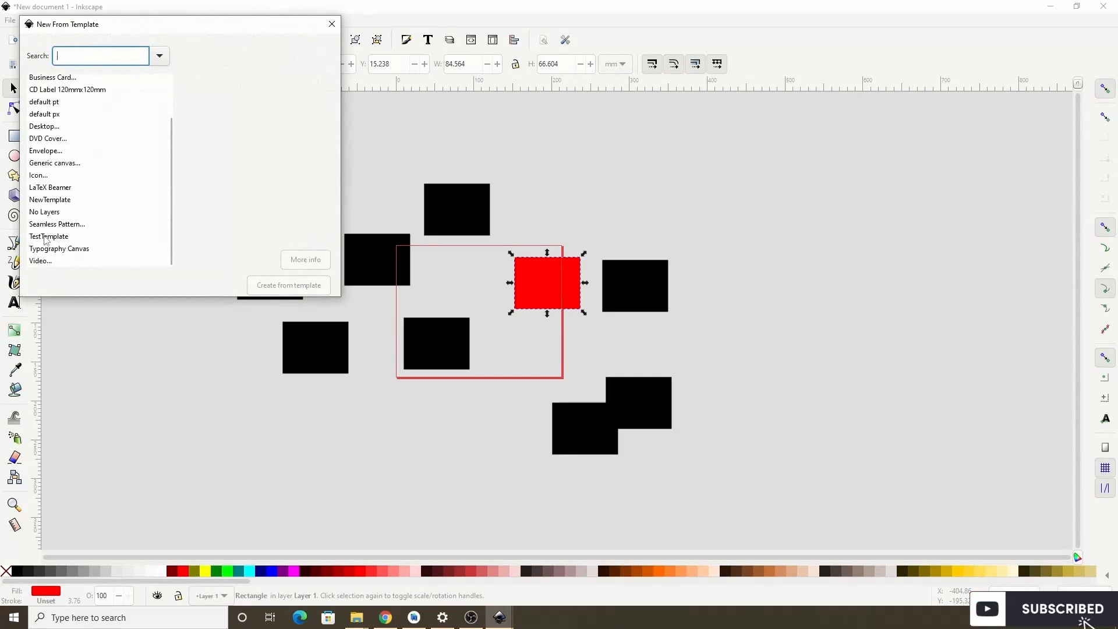
pyautogui.click(46, 238)
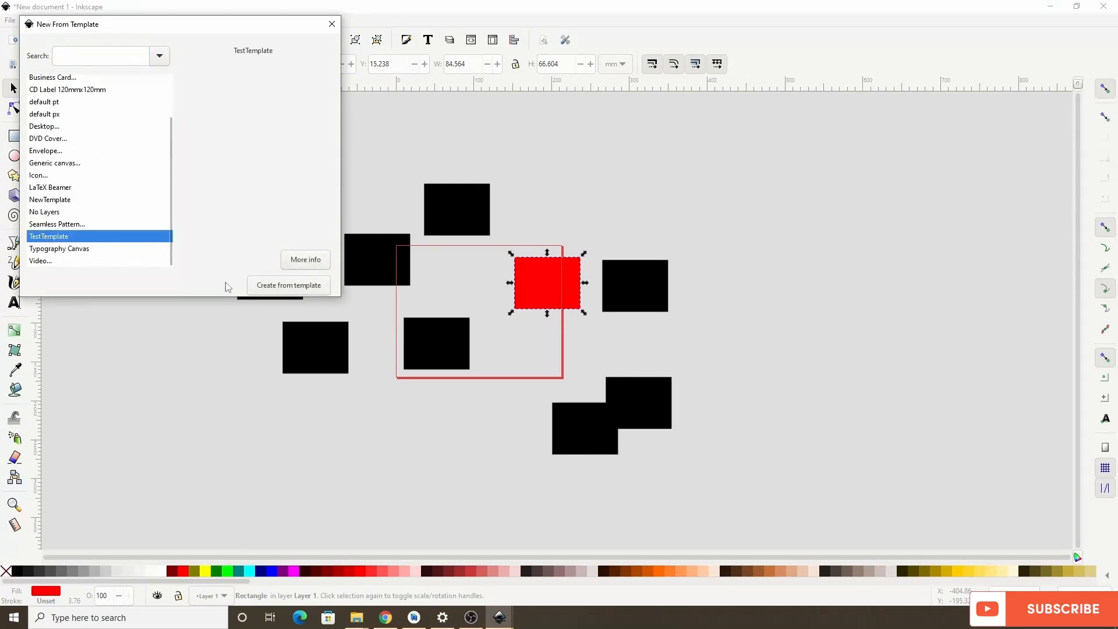
pyautogui.click(270, 287)
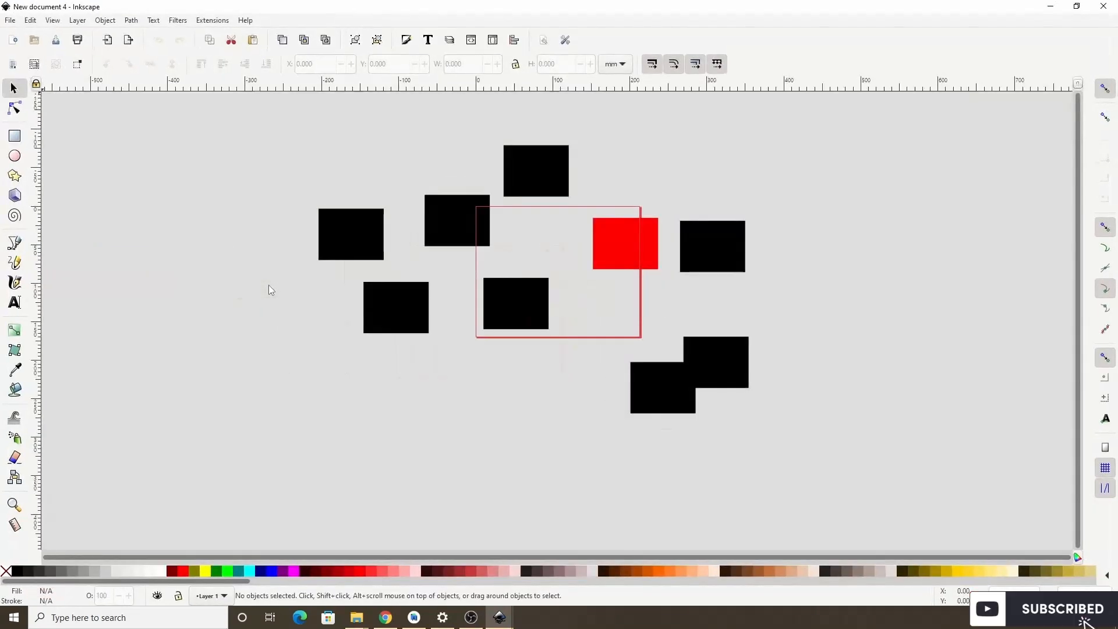